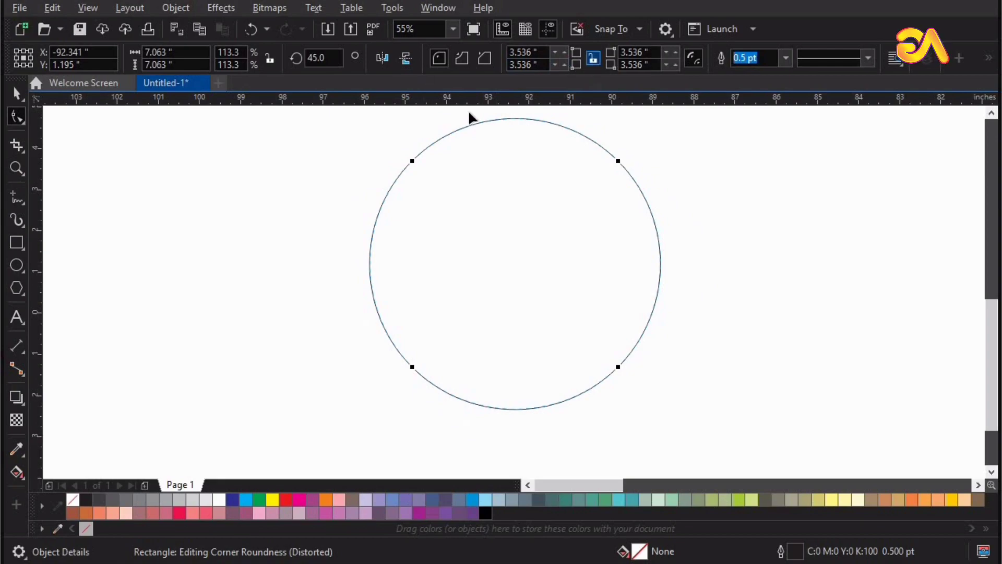
- Undo the last corner rounding and round all four corners of the diamond with a 4-inch radius
{"action": "key", "text": "ctrl+z"}
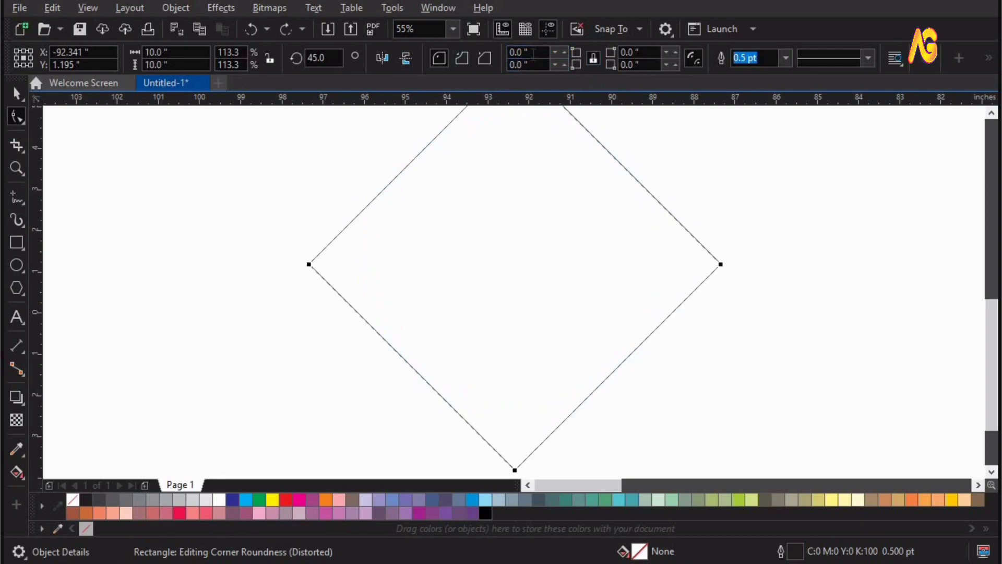
{"action": "left_click", "coordinate": [532, 53]}
{"action": "left_click", "coordinate": [462, 57]}
{"action": "type", "text": "4"}
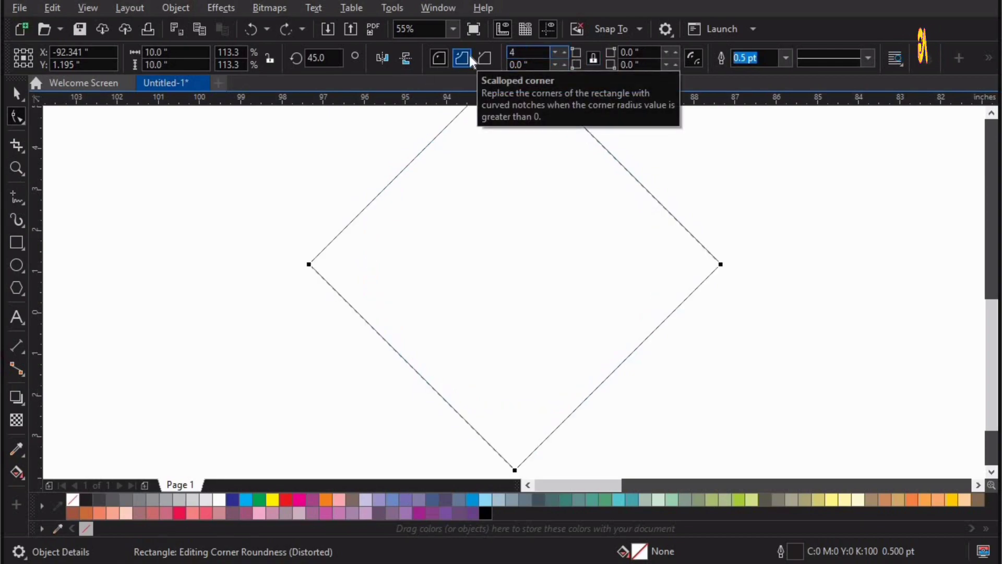
{"action": "key", "text": "Return"}
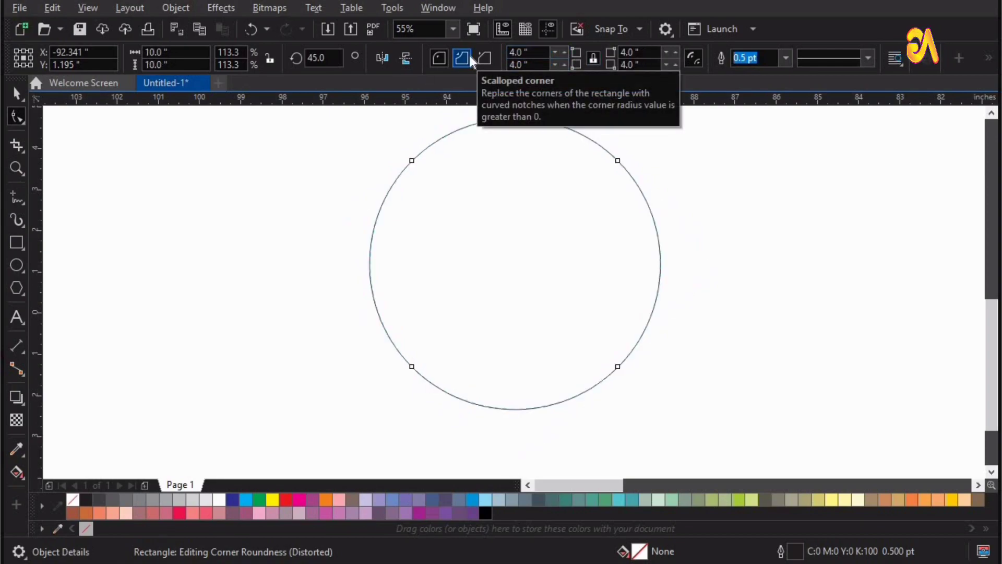
- Unlock simultaneous corner editing and restore the shape's bottom corner to a sharp point, forming a map-pin outline
{"action": "left_click", "coordinate": [593, 58]}
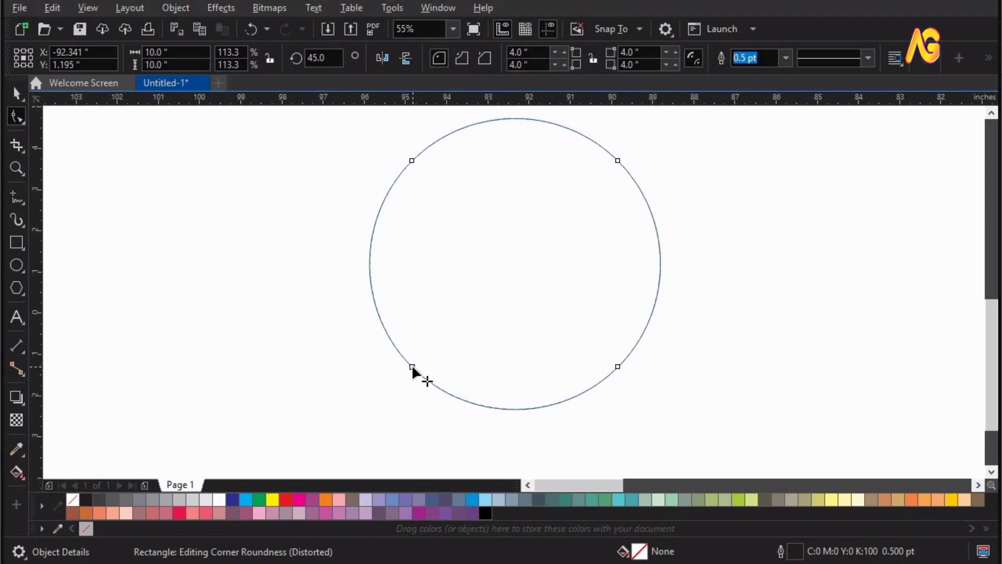
{"action": "left_click_drag", "start_coordinate": [412, 367], "coordinate": [513, 441]}
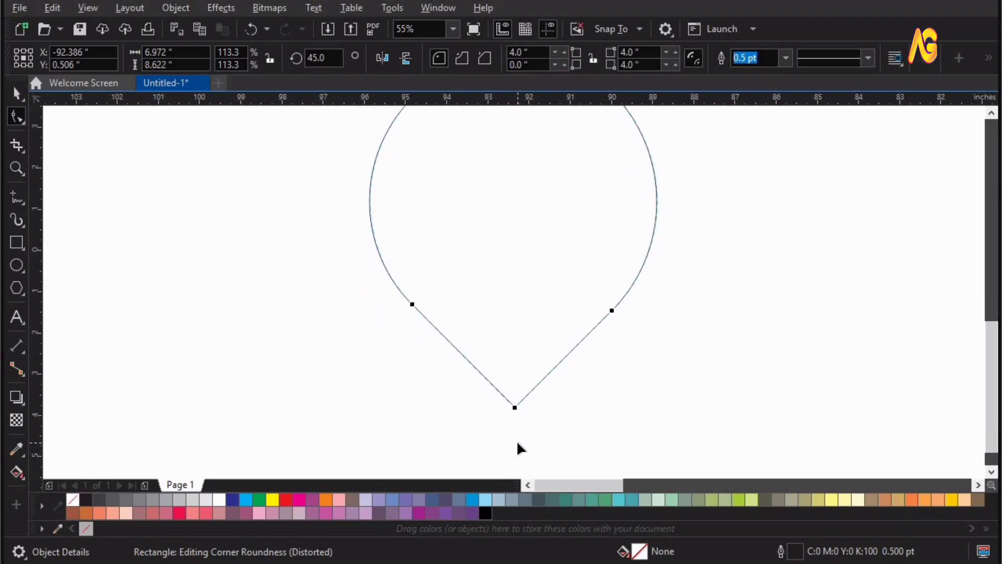
{"action": "scroll", "coordinate": [516, 440], "scroll_direction": "down", "scroll_amount": 1}
{"action": "left_click", "coordinate": [17, 93]}
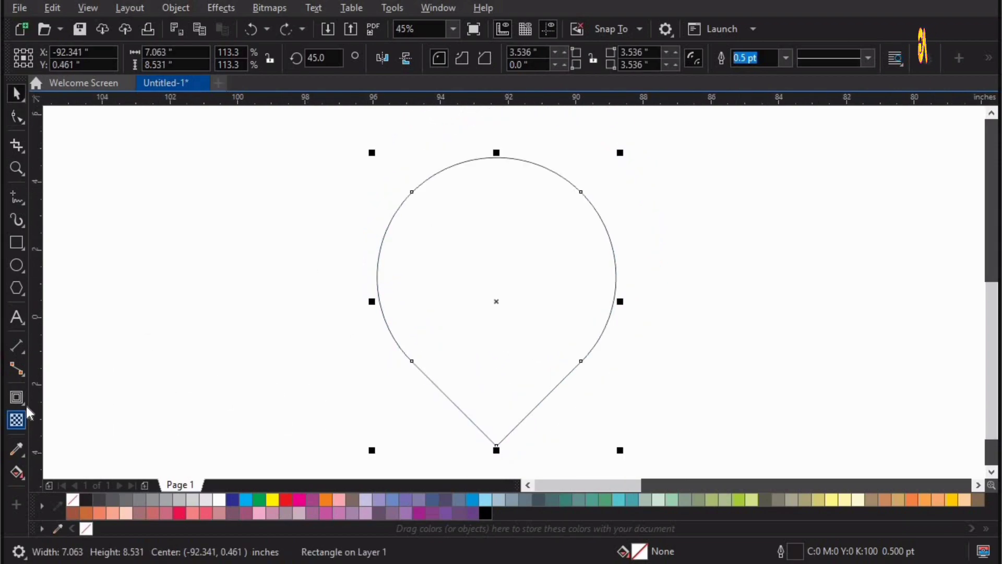
- Apply an inside contour with 3 steps and a 1.0-inch offset to the pin outline
{"action": "left_click", "coordinate": [26, 403]}
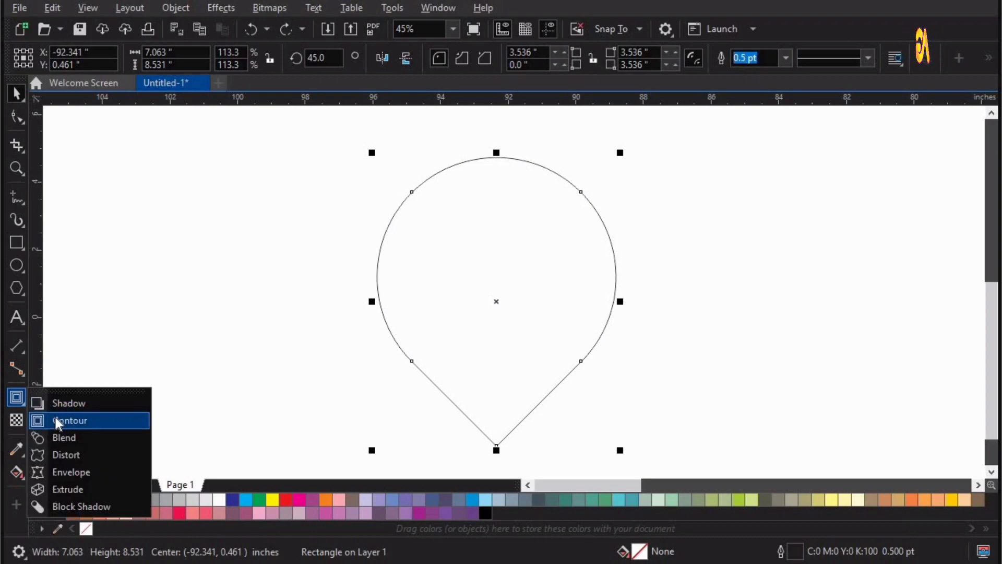
{"action": "left_click", "coordinate": [55, 418]}
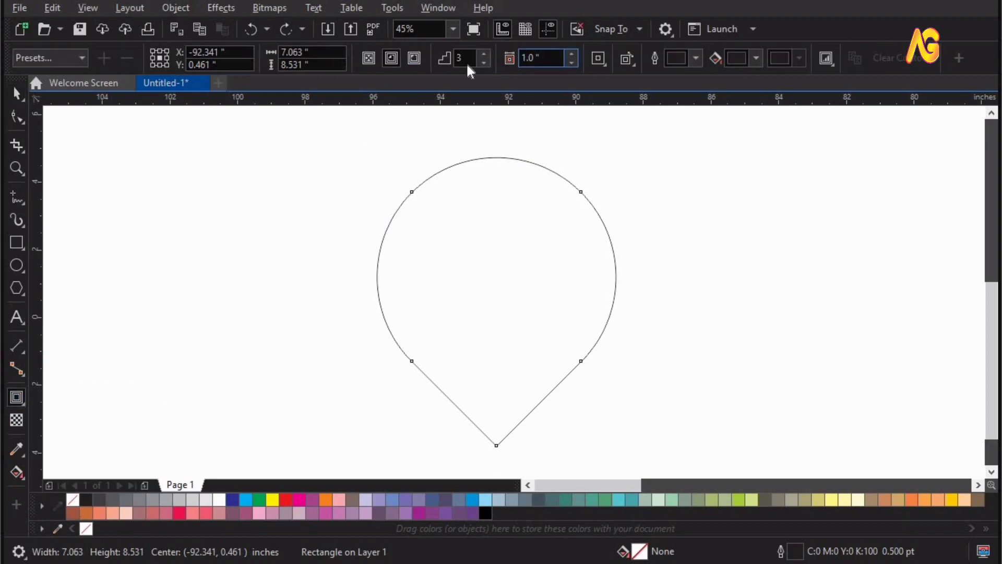
{"action": "left_click", "coordinate": [391, 58]}
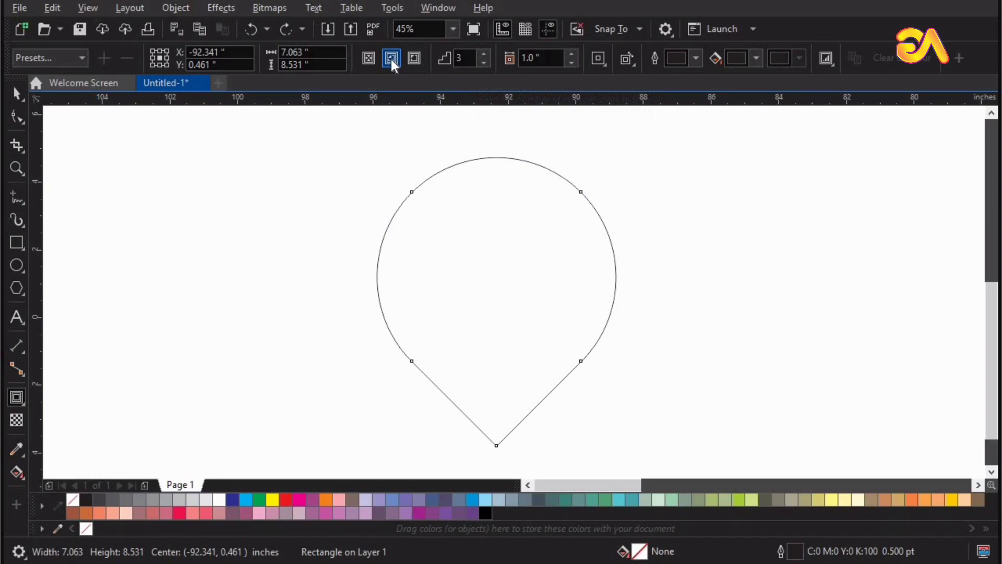
{"action": "key", "text": "space"}
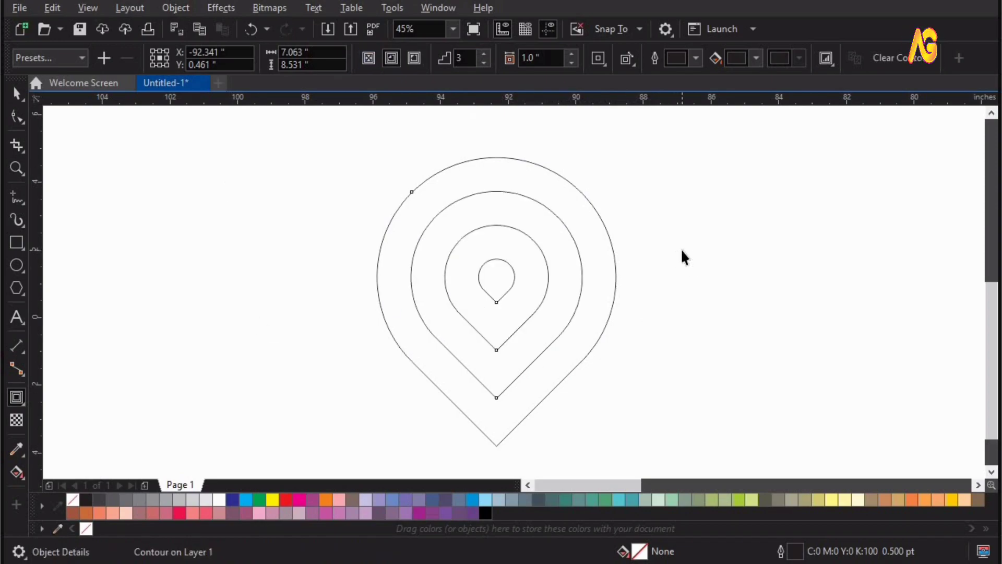
{"action": "left_click", "coordinate": [681, 250]}
{"action": "scroll", "coordinate": [752, 256], "scroll_direction": "up", "scroll_amount": 1}
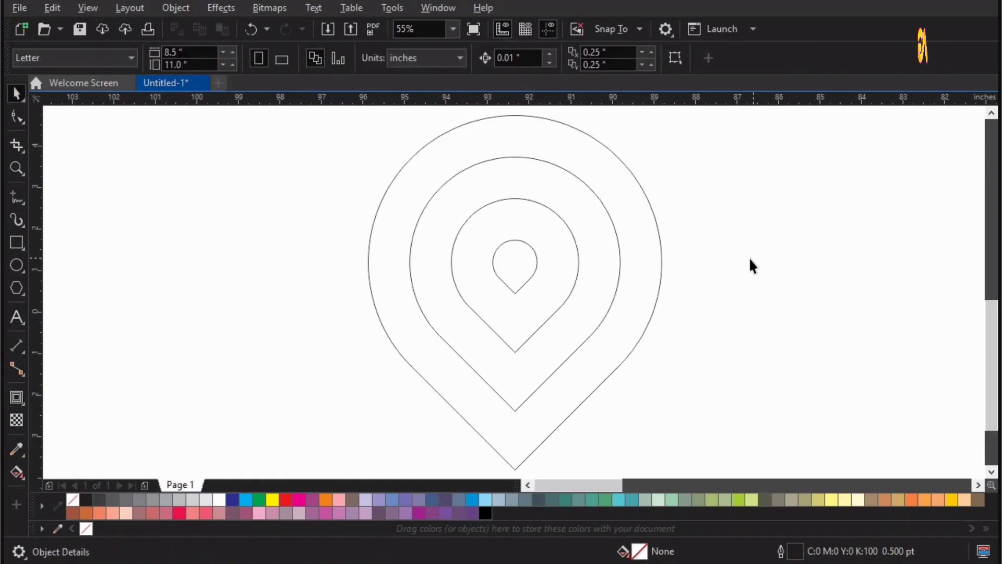
- Choose the Freehand tool and turn on snapping to objects
{"action": "left_click", "coordinate": [23, 201]}
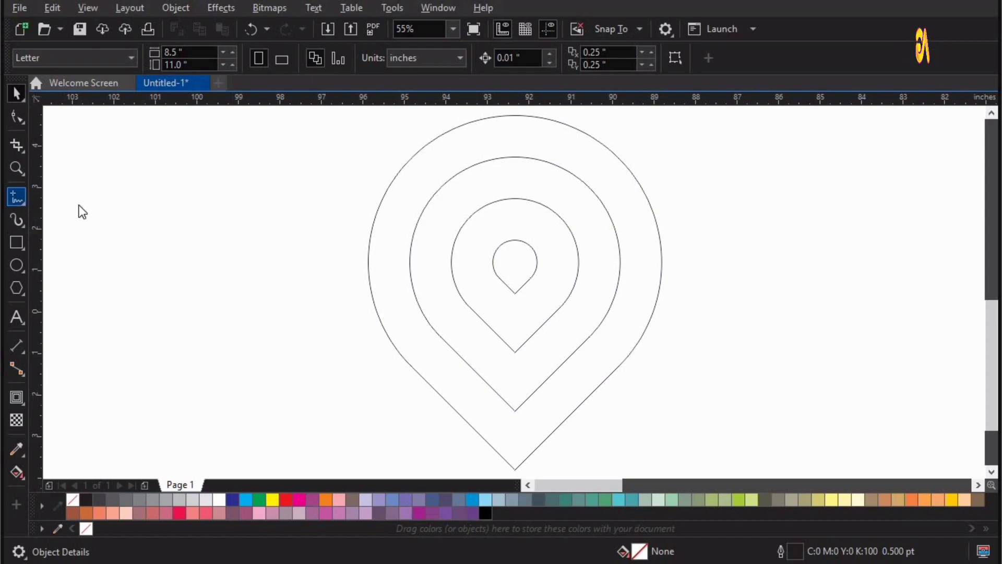
{"action": "left_click", "coordinate": [78, 203]}
{"action": "left_click", "coordinate": [608, 28]}
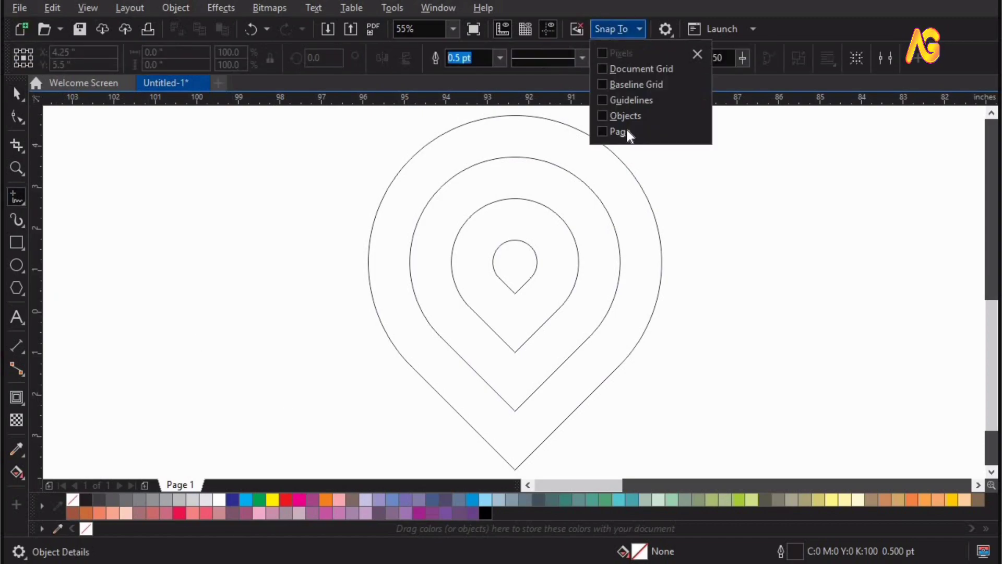
{"action": "left_click", "coordinate": [619, 116]}
{"action": "left_click", "coordinate": [495, 326]}
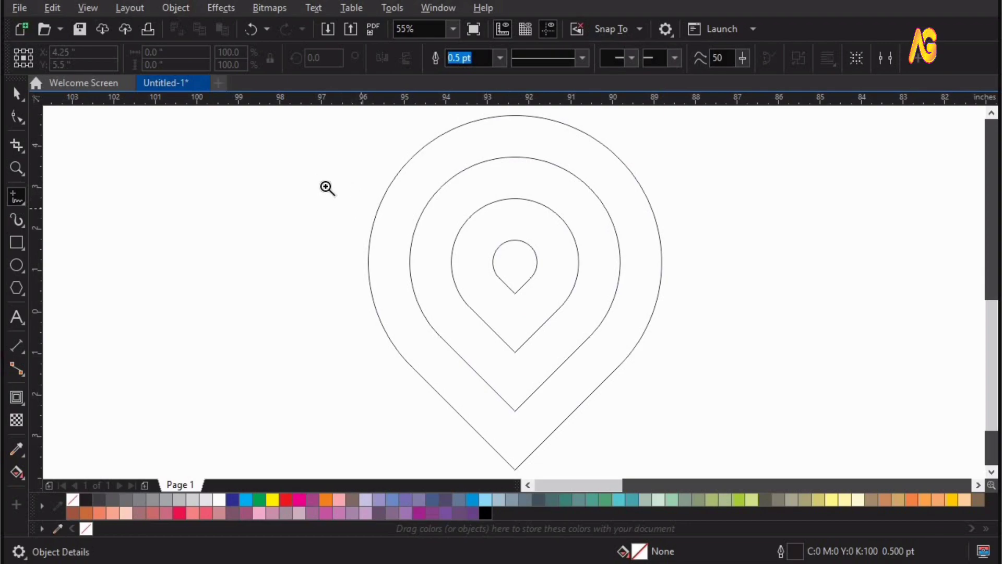
- Draw a straight line about 3.06 inches long at 225° from the bottom tip of the largest inner outline, crossing the outer edge
{"action": "left_click_drag", "start_coordinate": [318, 179], "coordinate": [641, 444]}
{"action": "key", "text": "space"}
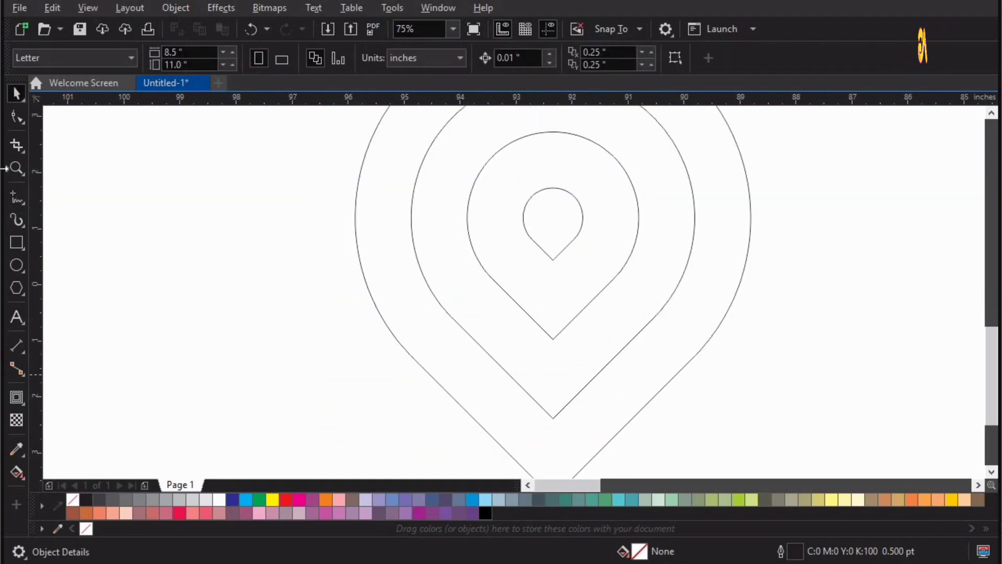
{"action": "left_click", "coordinate": [17, 201]}
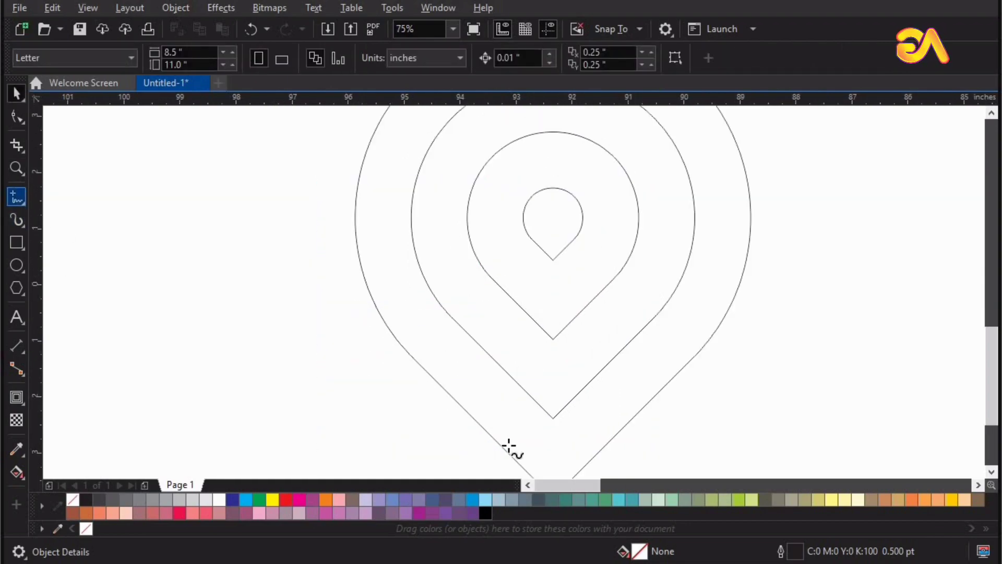
{"action": "left_click", "coordinate": [553, 418]}
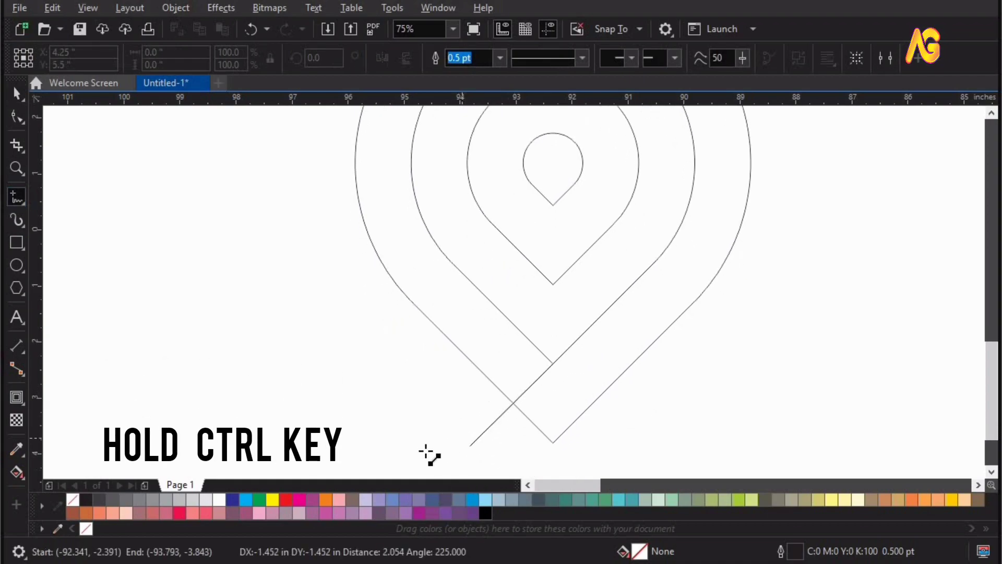
{"action": "left_click", "coordinate": [432, 430], "text": "ctrl"}
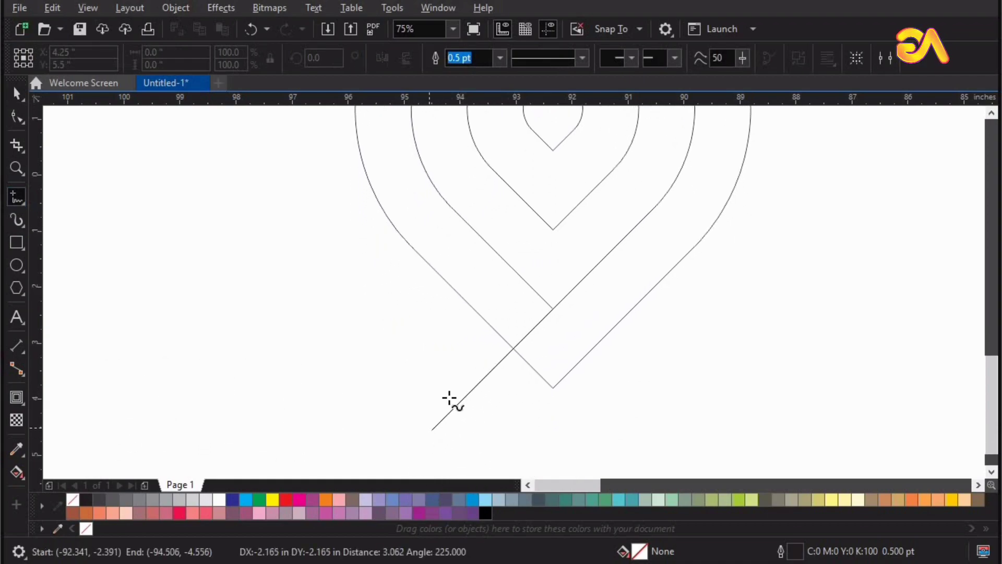
- Draw two parallel 225° lines from the bottom tips of the two smaller inner outlines, spanning about 3.1 and 3.77 inches horizontally
{"action": "left_click", "coordinate": [553, 230]}
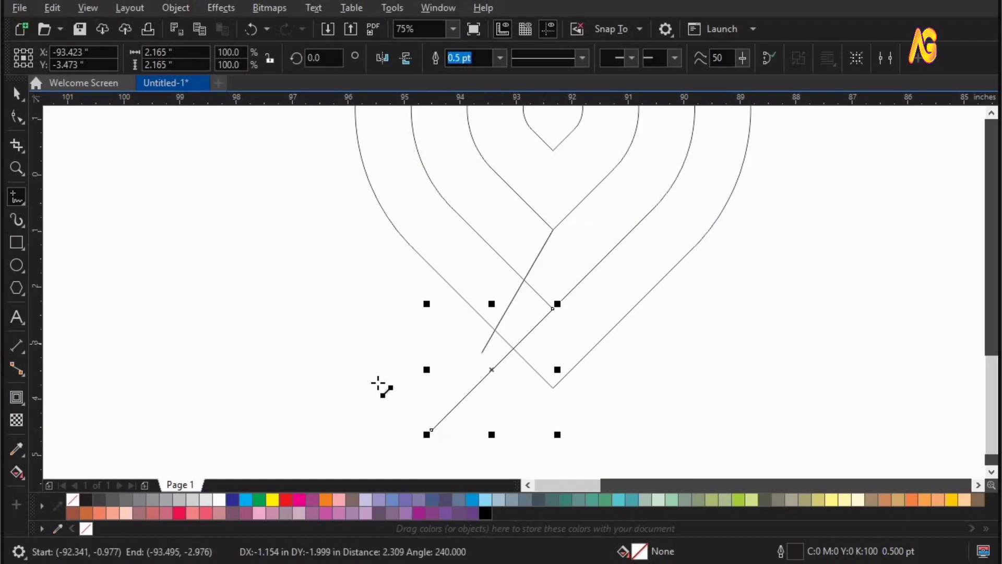
{"action": "left_click", "coordinate": [364, 387], "text": "ctrl"}
{"action": "left_click", "coordinate": [552, 150]}
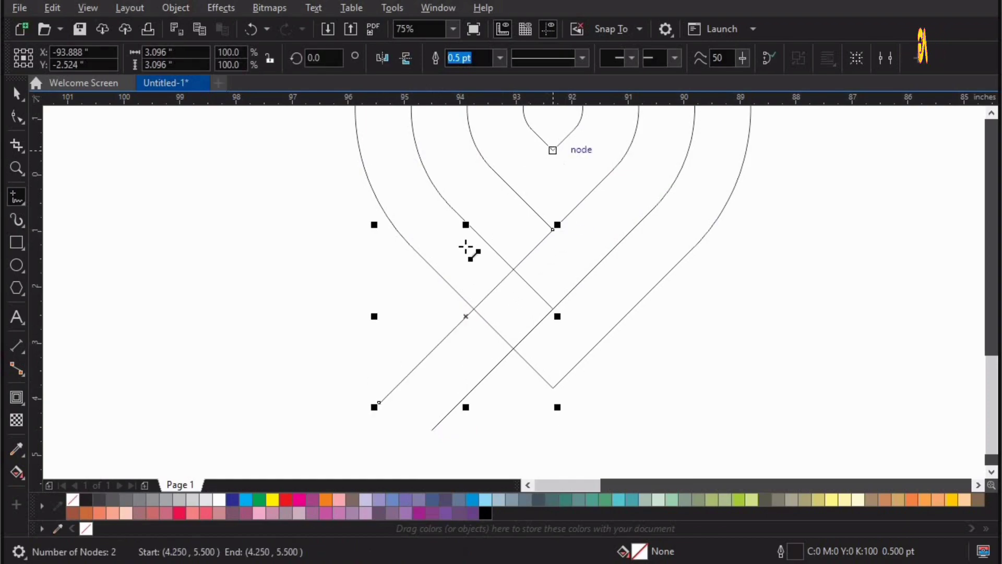
{"action": "left_click", "coordinate": [342, 361], "text": "ctrl"}
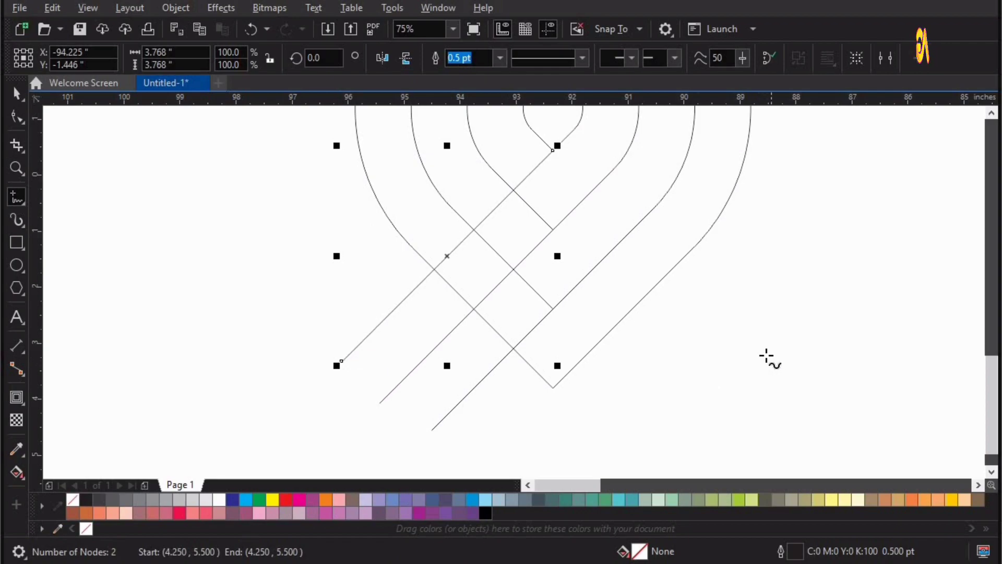
{"action": "key", "text": "F4"}
{"action": "key", "text": "space"}
{"action": "left_click", "coordinate": [93, 306]}
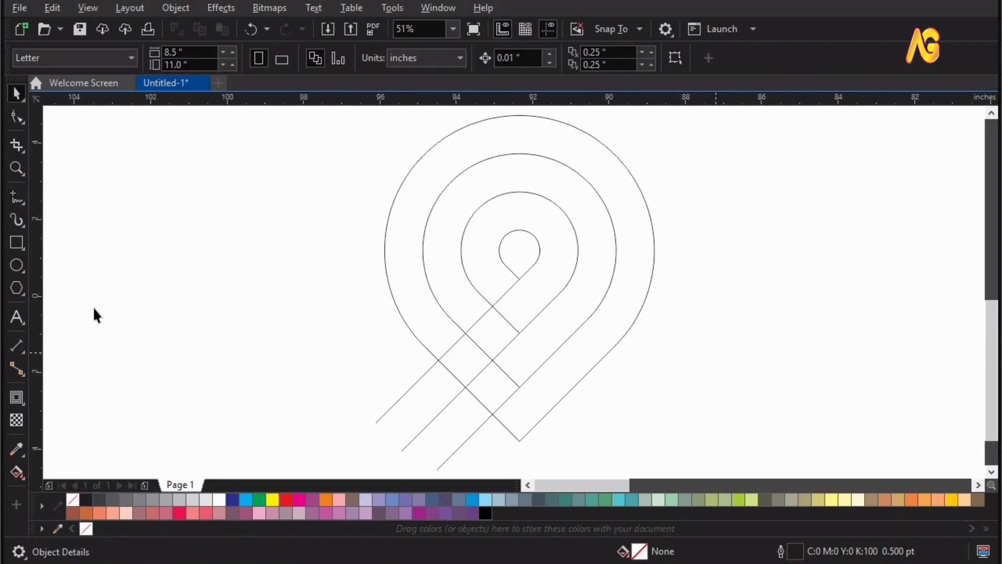
- Draw a left-bulging 3-point curve about 1.41 inches tall between the lowest diagonal's outer-edge intersection and the middle diagonal's intersection above it
{"action": "left_click", "coordinate": [23, 205]}
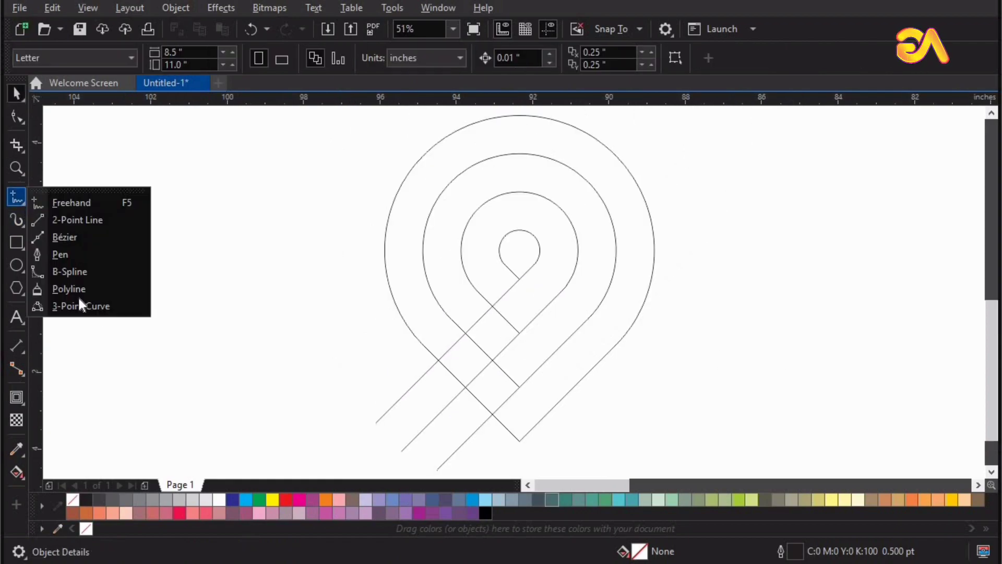
{"action": "left_click", "coordinate": [493, 366]}
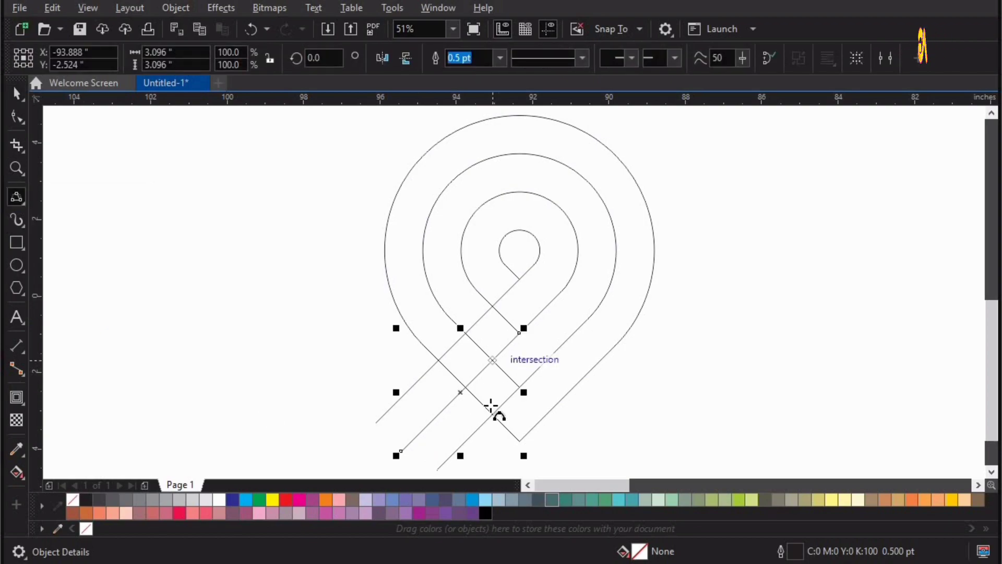
{"action": "left_click_drag", "start_coordinate": [492, 412], "coordinate": [493, 360]}
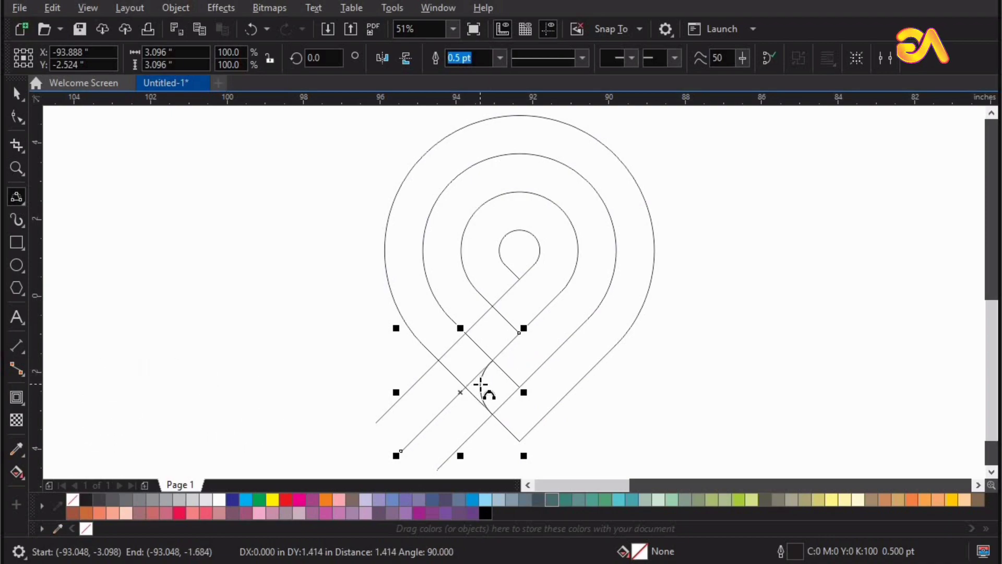
{"action": "left_click", "coordinate": [480, 385], "text": "ctrl"}
- Place a copy of the arc with its upper end snapped to the bottom tip of the largest inner outline
{"action": "key", "text": "z"}
{"action": "left_click_drag", "start_coordinate": [369, 274], "coordinate": [651, 479]}
{"action": "key", "text": "space"}
{"action": "left_click", "coordinate": [486, 257]}
{"action": "left_click_drag", "start_coordinate": [485, 258], "coordinate": [533, 305]}
{"action": "right_click", "coordinate": [533, 305]}
- Draw a downward-bulging 3-point curve about 1.41 by 0.33 inches from the middle diagonal's inner intersection to the upper diagonal's outer-edge intersection
{"action": "key", "text": "z"}
{"action": "left_click_drag", "start_coordinate": [179, 358], "coordinate": [617, 174]}
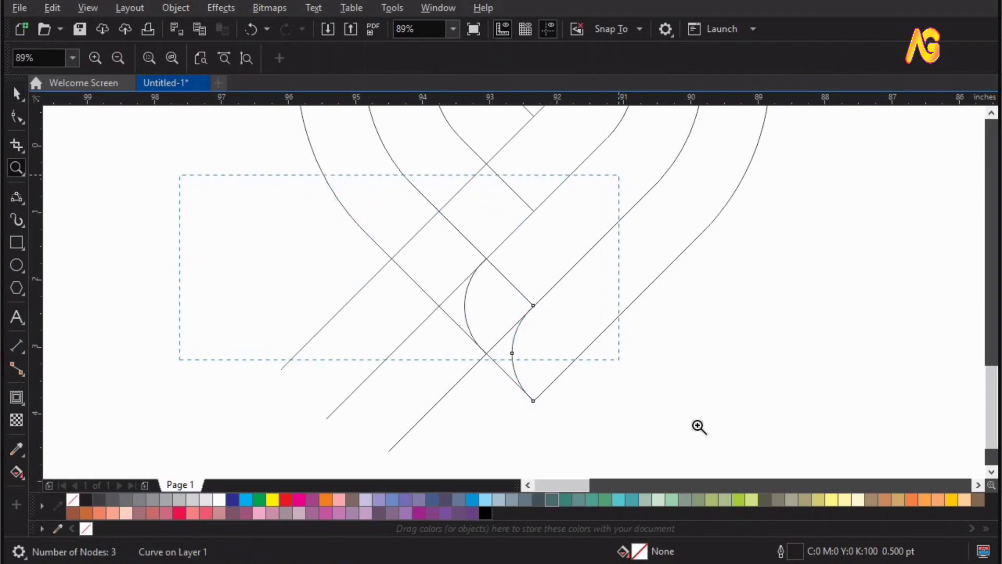
{"action": "key", "text": "space"}
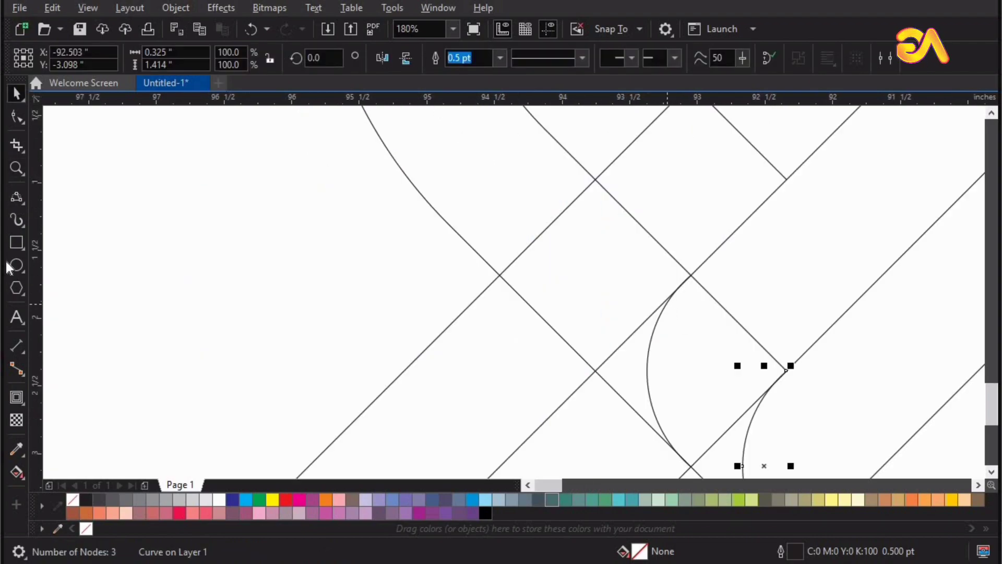
{"action": "left_click", "coordinate": [17, 200]}
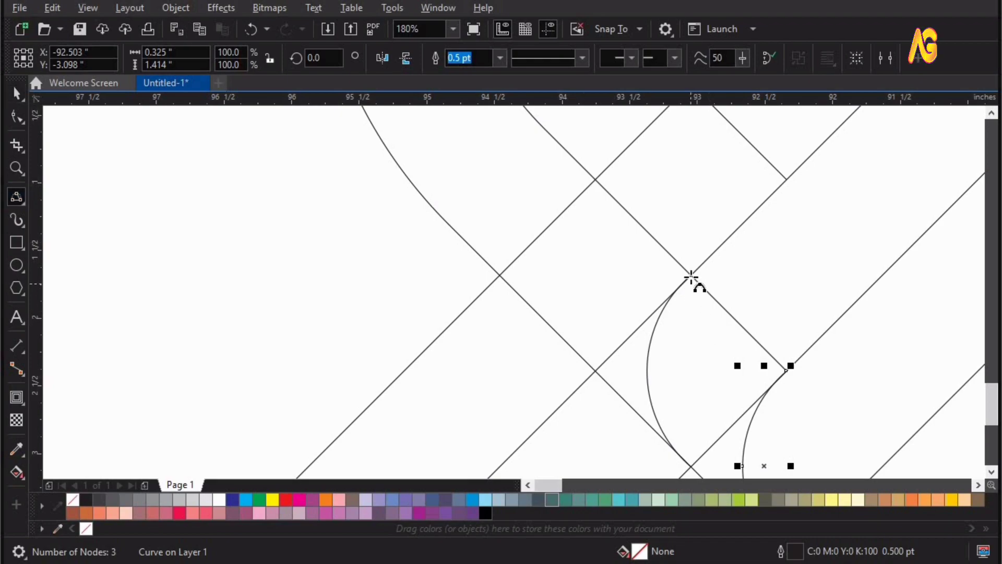
{"action": "left_click_drag", "start_coordinate": [690, 276], "coordinate": [501, 279]}
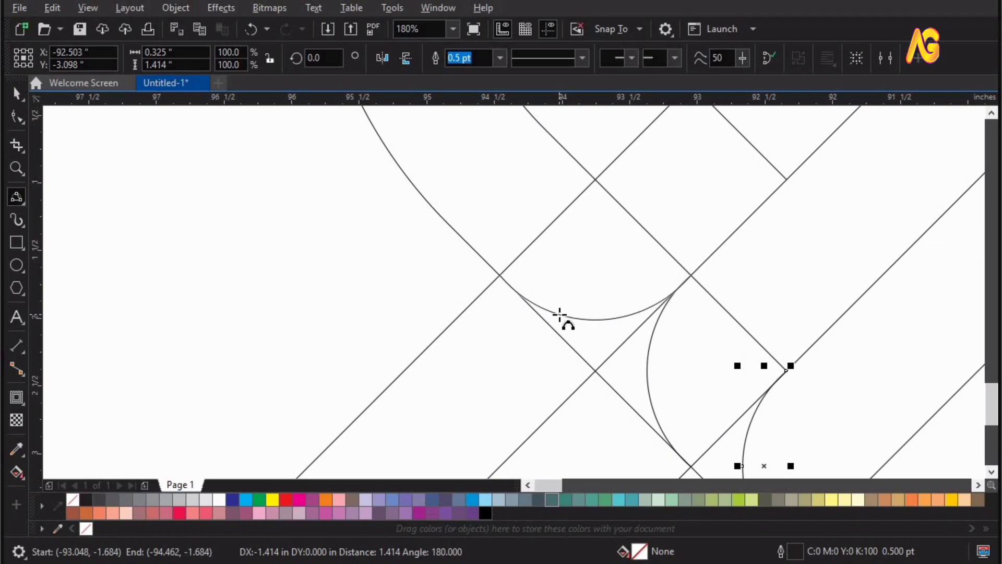
{"action": "left_click", "coordinate": [560, 313]}
{"action": "key", "text": "space"}
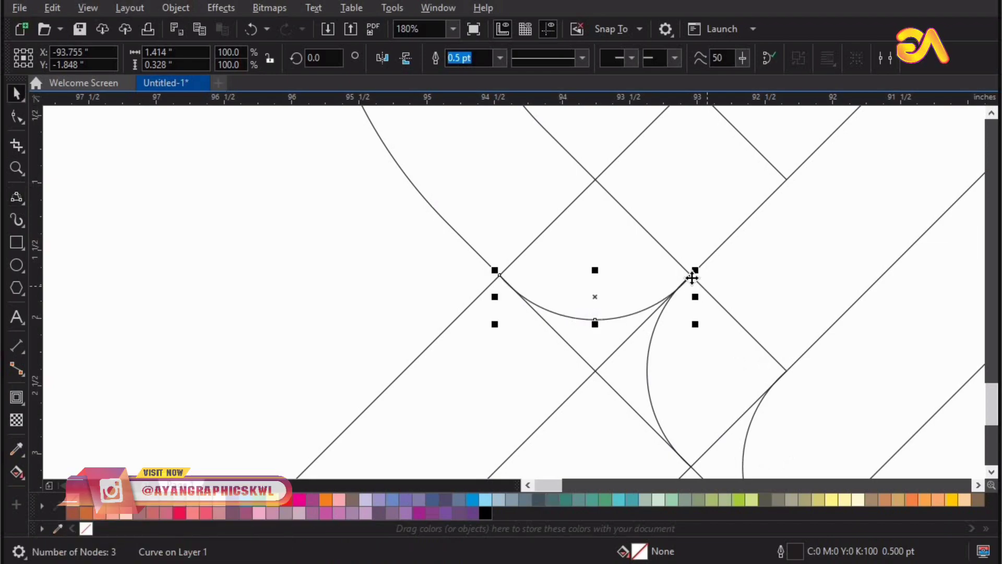
- Move the new arc so its right end snaps to the intersection of the upper diagonal and the largest inner outline
{"action": "left_click_drag", "start_coordinate": [683, 269], "coordinate": [596, 180]}
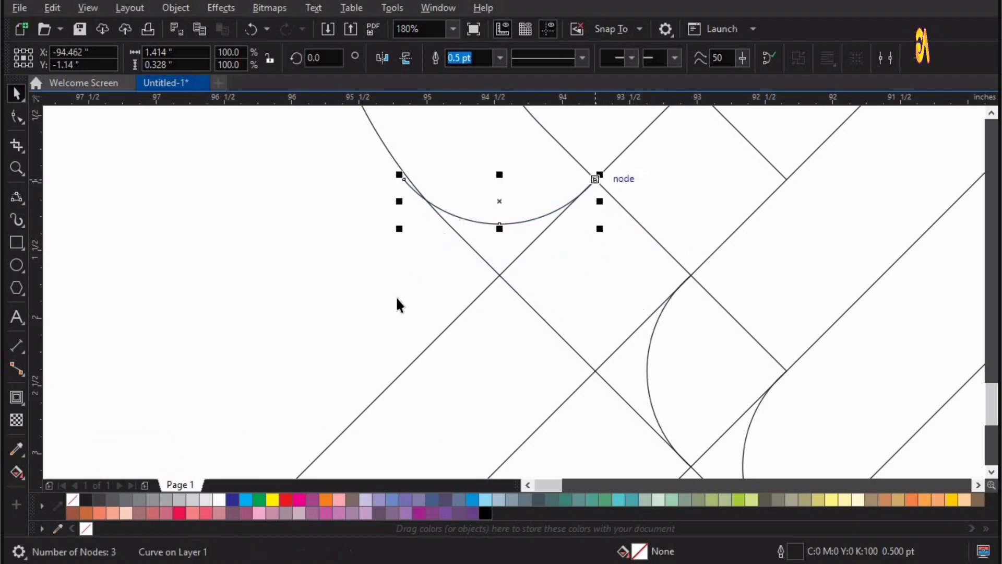
{"action": "key", "text": "Escape"}
{"action": "key", "text": "F4"}
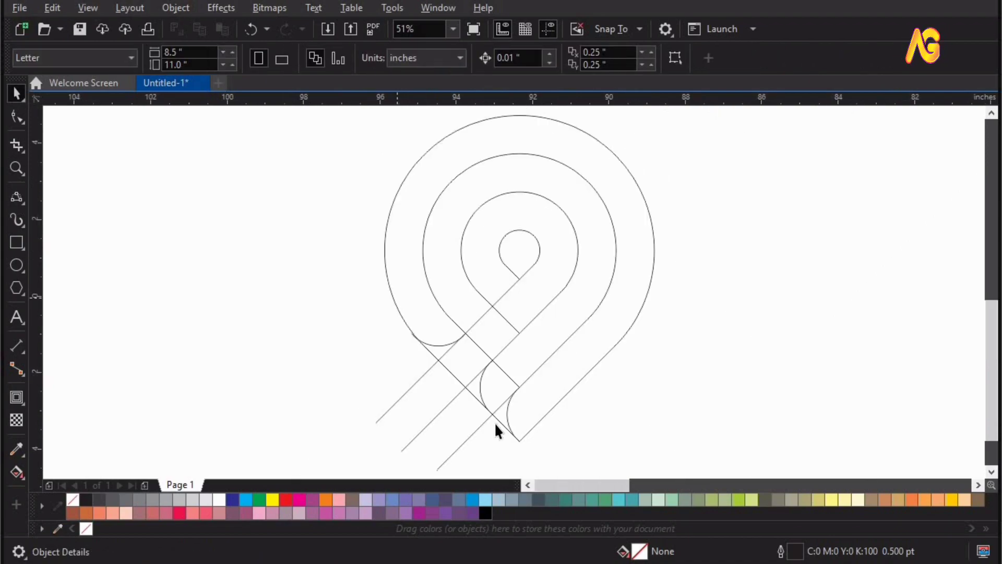
- Draw a left-bulging 3-point curve spanning about 5.37 inches from the upper diagonal's intersection with the largest inner outline to the outer outline's upper left
{"action": "key", "text": "F3"}
{"action": "key", "text": "z"}
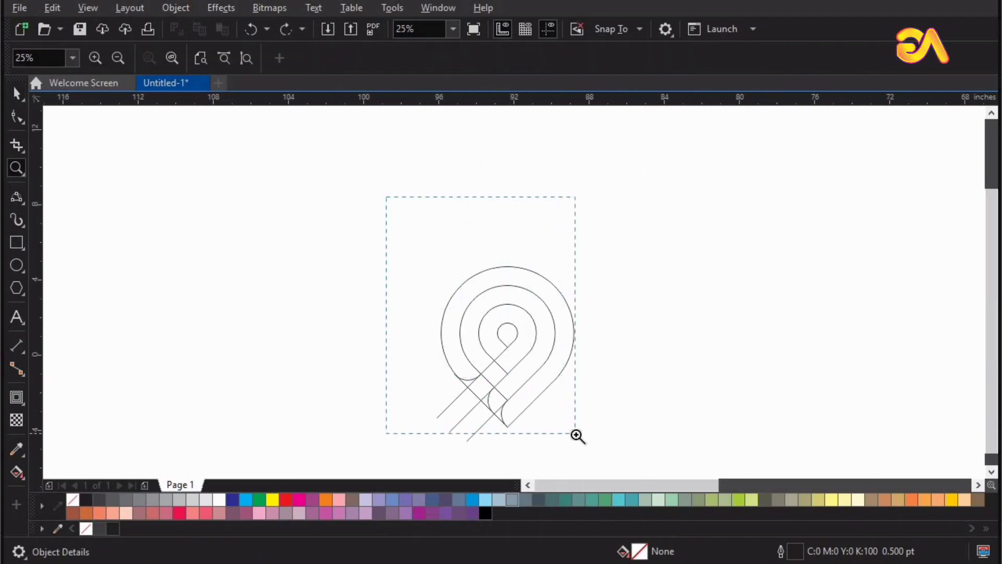
{"action": "left_click_drag", "start_coordinate": [577, 435], "coordinate": [576, 434]}
{"action": "key", "text": "space"}
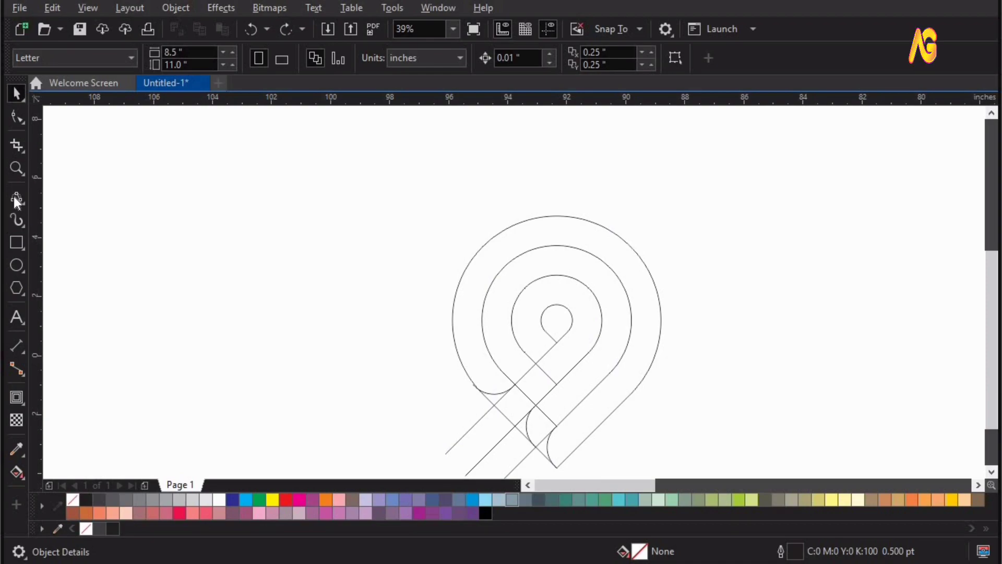
{"action": "left_click", "coordinate": [15, 198]}
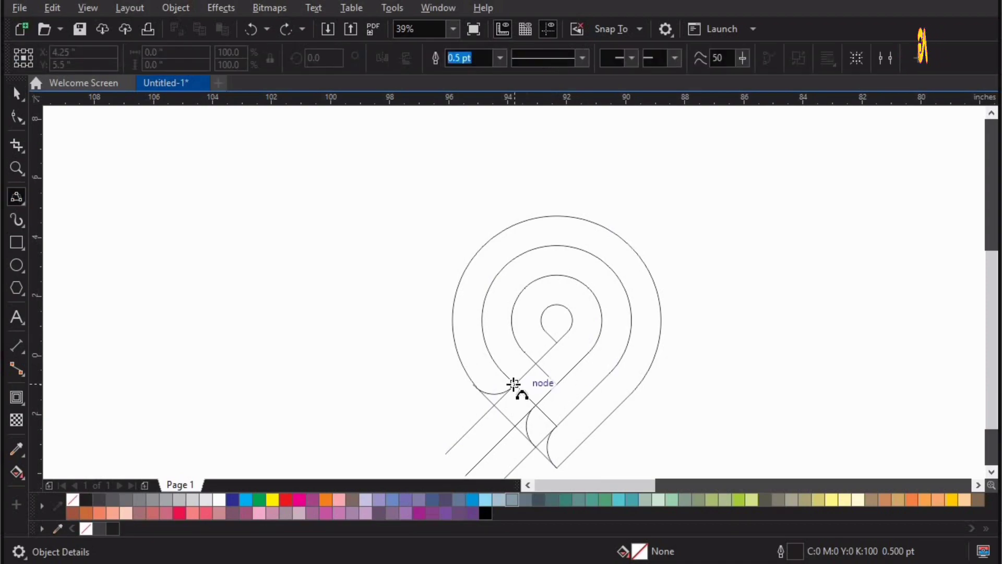
{"action": "left_click_drag", "start_coordinate": [515, 379], "coordinate": [509, 224]}
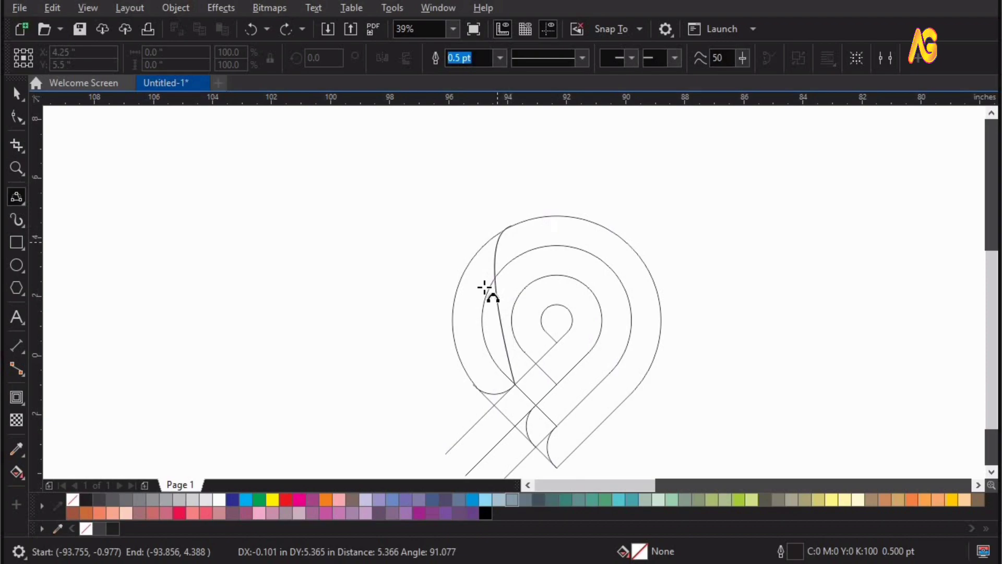
{"action": "left_click_drag", "start_coordinate": [484, 288], "coordinate": [486, 349]}
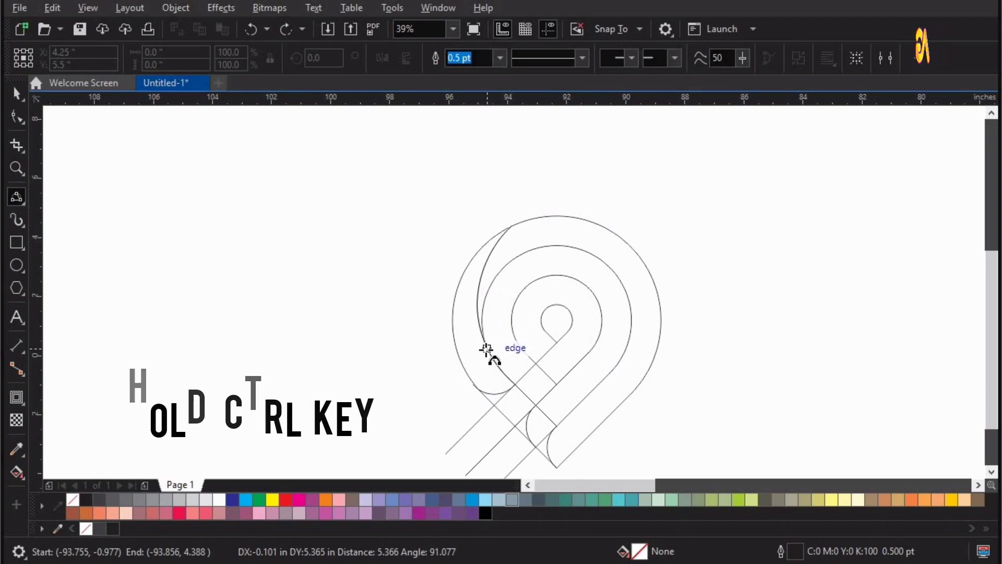
{"action": "left_click", "coordinate": [486, 348], "text": "ctrl"}
- Draw a 3-point curve about 3.23 by 4.7 inches from the upper diagonal's intersection with the middle inner outline to the outer outline's upper right
{"action": "scroll", "coordinate": [461, 403], "scroll_direction": "up", "scroll_amount": 2}
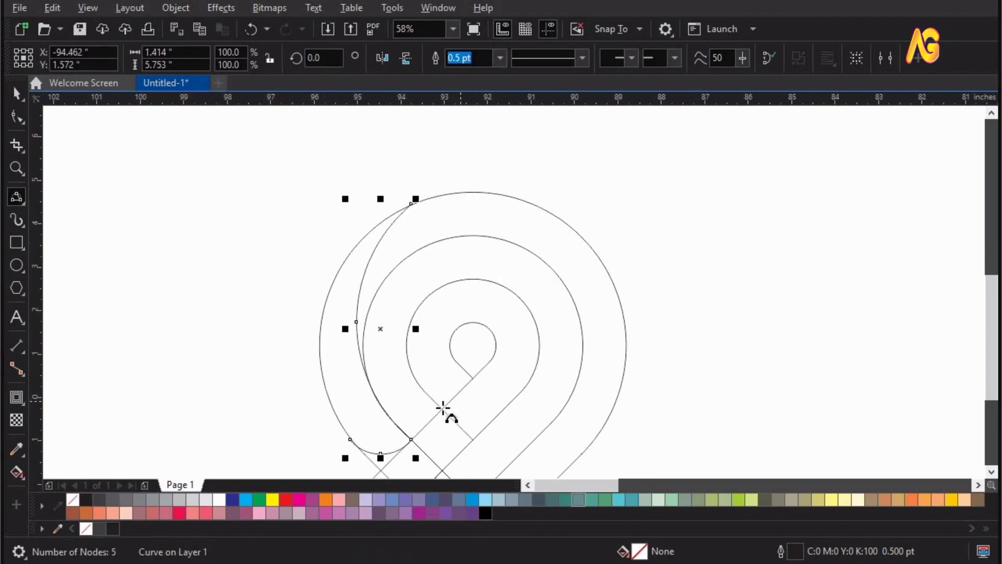
{"action": "left_click_drag", "start_coordinate": [441, 408], "coordinate": [541, 205]}
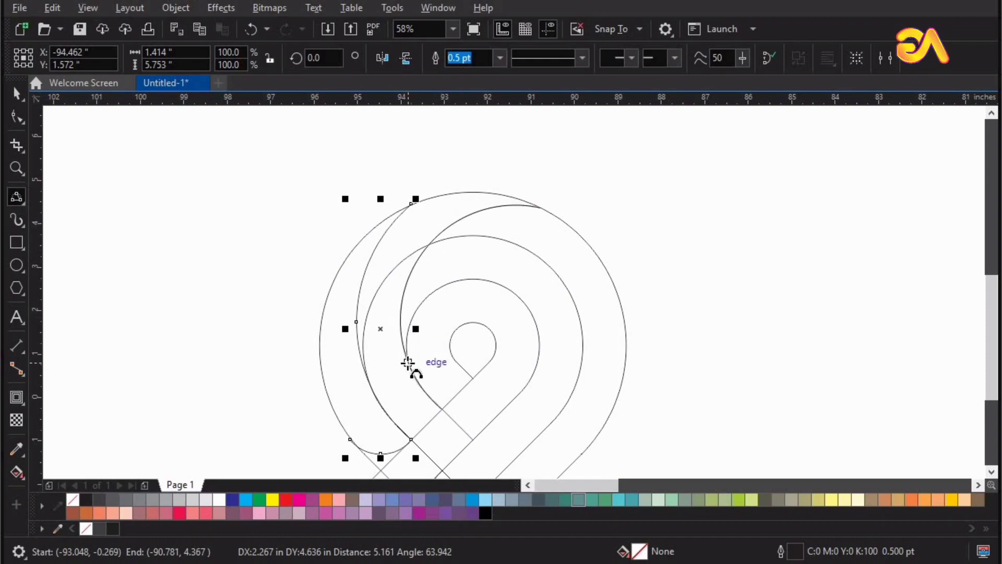
{"action": "left_click", "coordinate": [495, 253]}
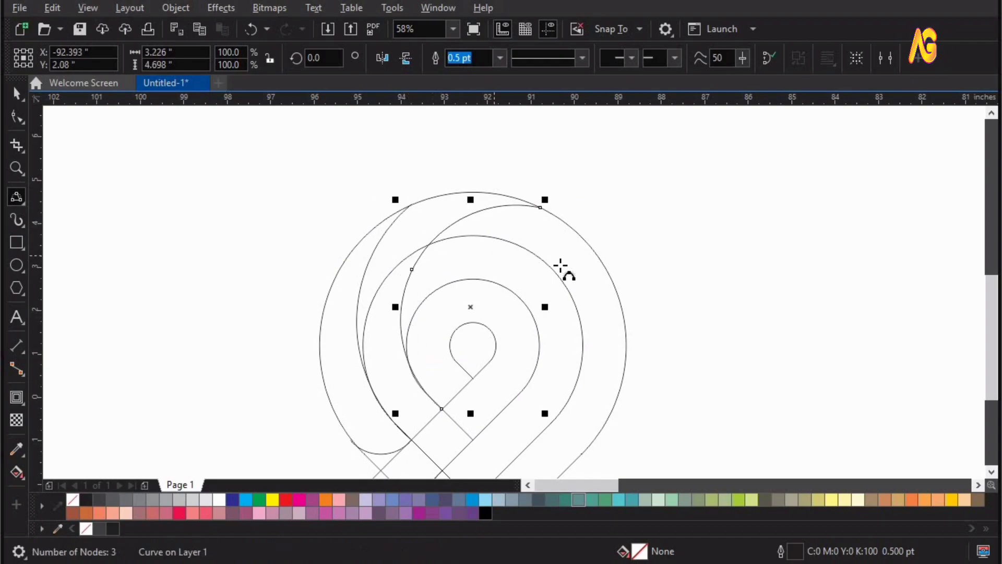
- Draw an upward-bulging 3-point semicircle about 5.06 by 2.53 inches from the middle inner outline's left edge to the outer outline's right edge
{"action": "scroll", "coordinate": [462, 292], "scroll_direction": "down", "scroll_amount": 1}
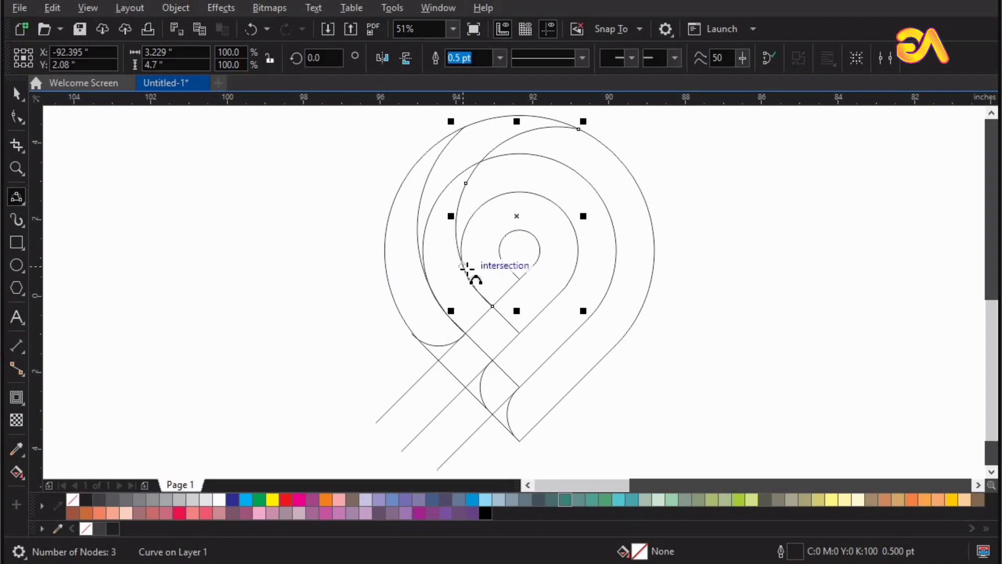
{"action": "left_click_drag", "start_coordinate": [463, 251], "coordinate": [655, 250]}
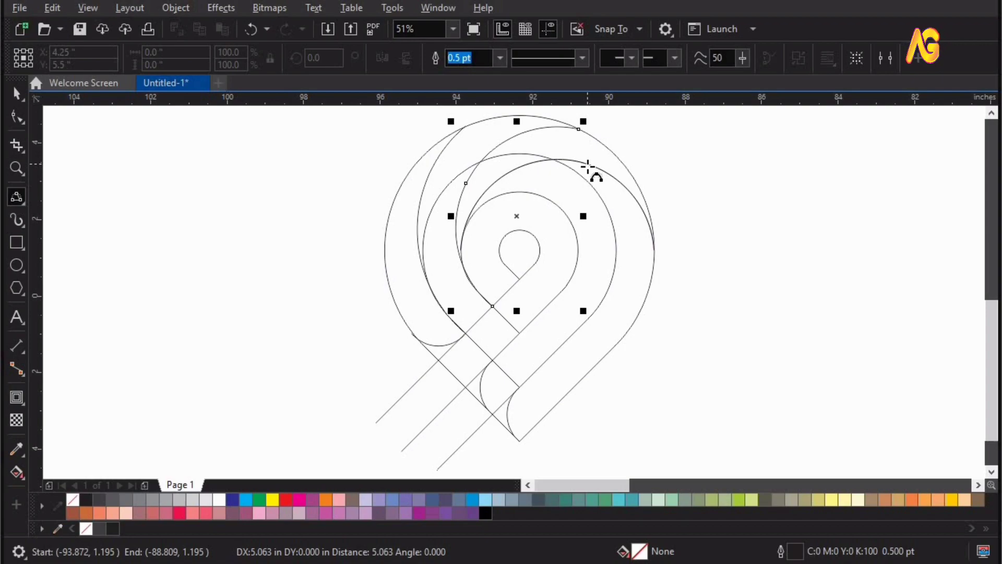
{"action": "left_click", "coordinate": [588, 166]}
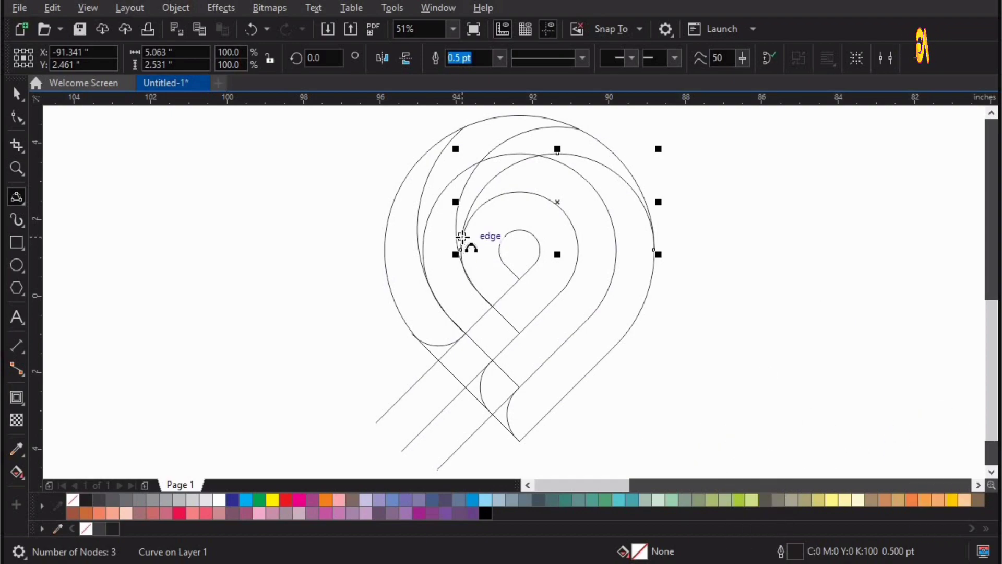
- Draw an upward-bulging 3-point arc about 4 inches wide from the middle inner outline's left edge to the largest inner outline's right edge
{"action": "left_click_drag", "start_coordinate": [460, 250], "coordinate": [612, 248]}
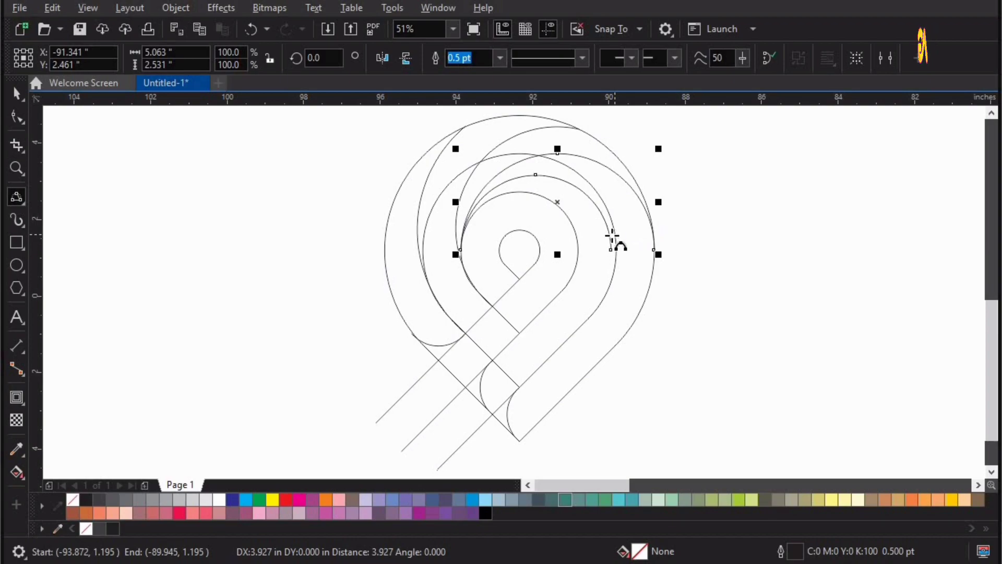
{"action": "left_click", "coordinate": [612, 236]}
{"action": "key", "text": "space"}
{"action": "left_click", "coordinate": [762, 253]}
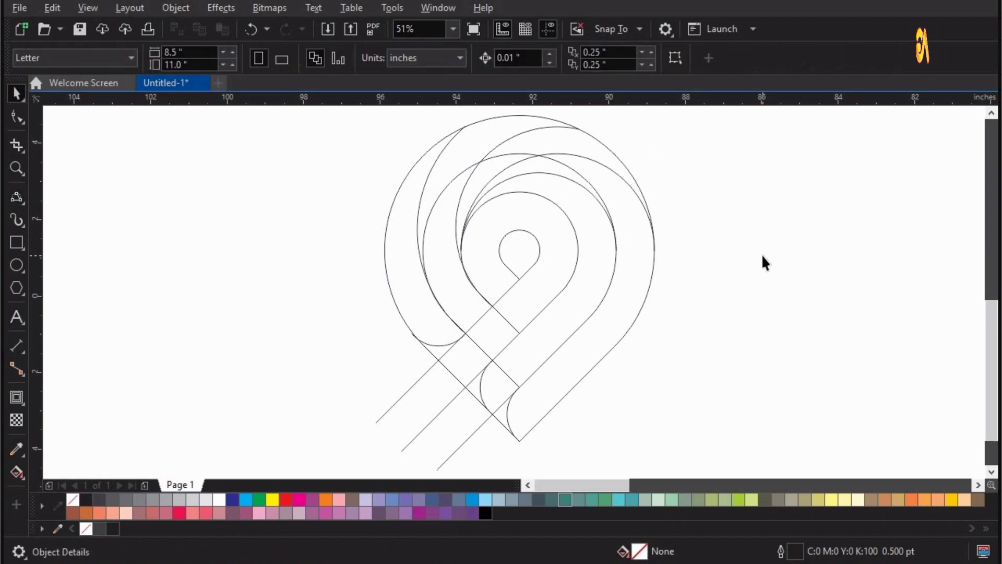
- Select all the outlines, diagonals and arcs of the pin drawing and group them
{"action": "key", "text": "ctrl+z"}
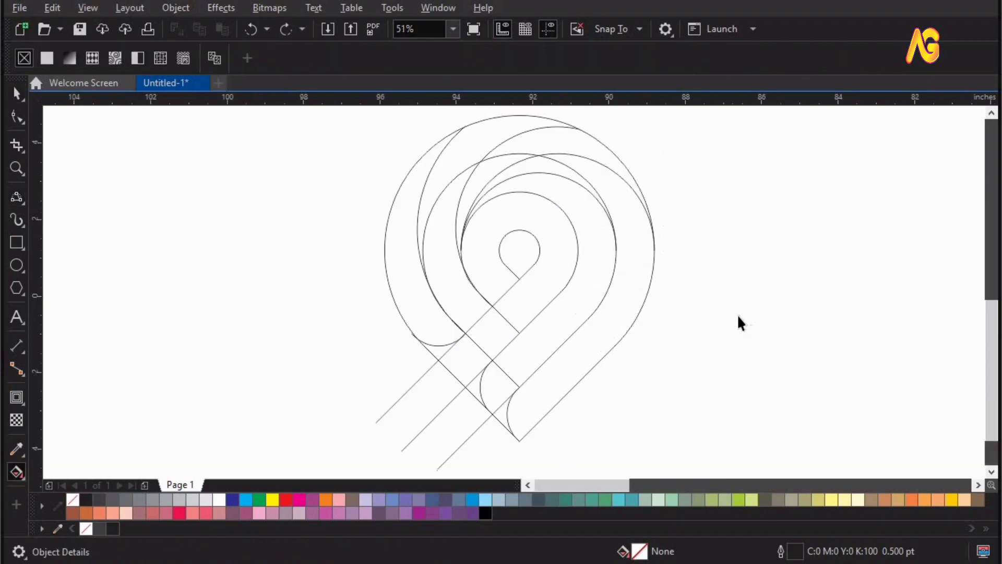
{"action": "scroll", "coordinate": [737, 315], "scroll_direction": "down", "scroll_amount": 2}
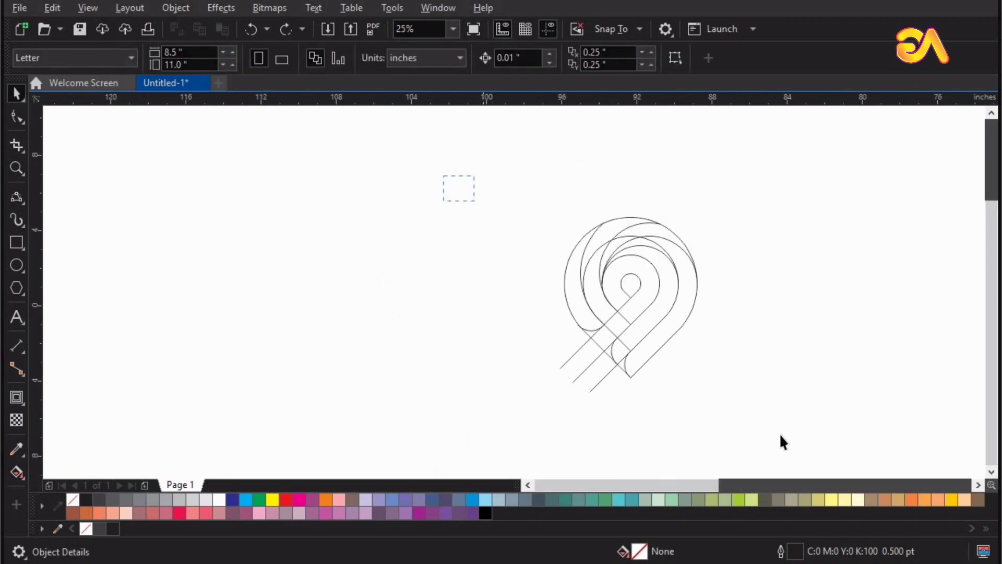
{"action": "left_click_drag", "start_coordinate": [444, 176], "coordinate": [792, 441]}
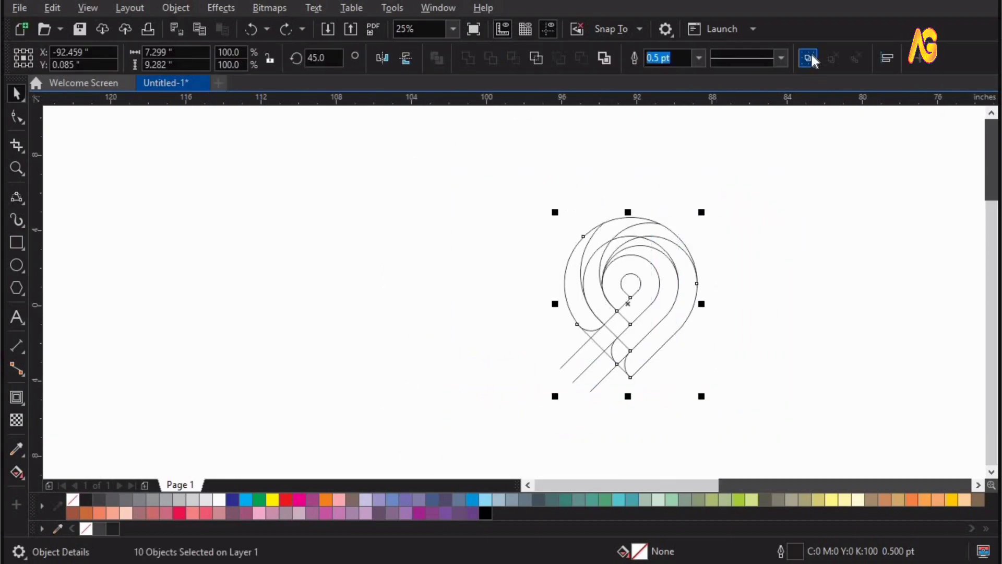
{"action": "left_click", "coordinate": [811, 58]}
{"action": "left_click", "coordinate": [798, 325]}
{"action": "key", "text": "F4"}
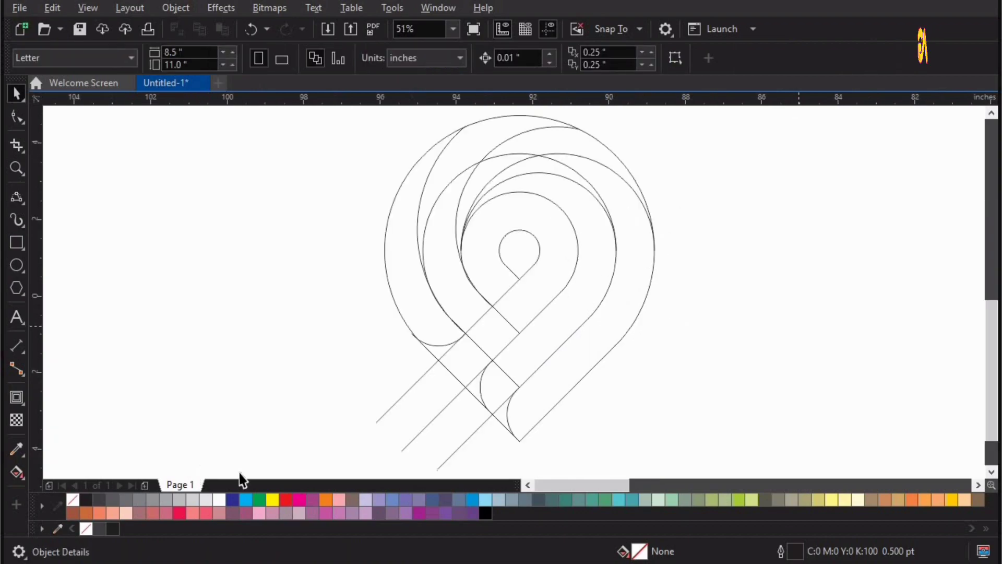
- Smart-fill the outer left crescent and the two regions of the band beside it with 90% black
{"action": "left_click", "coordinate": [23, 478]}
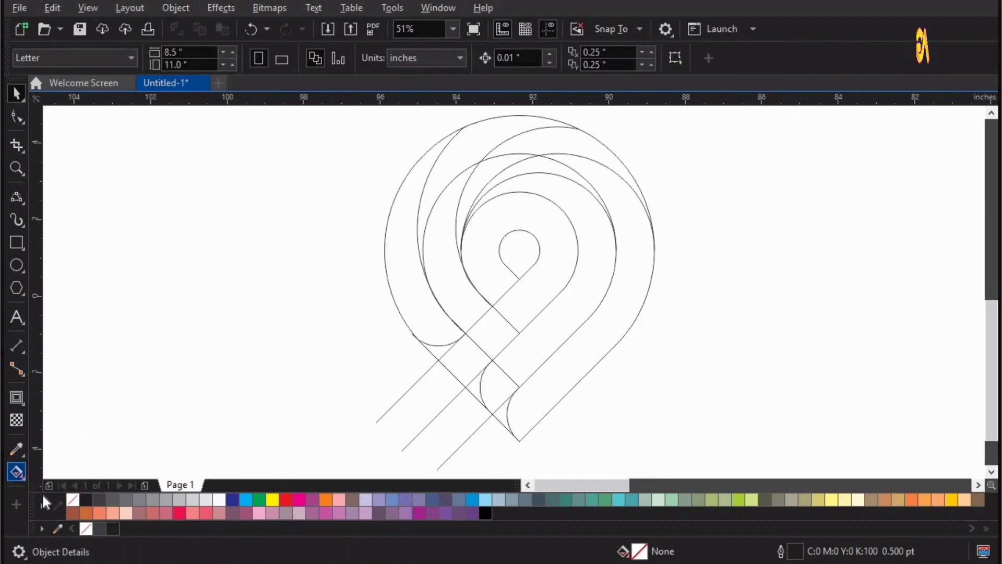
{"action": "left_click", "coordinate": [62, 496]}
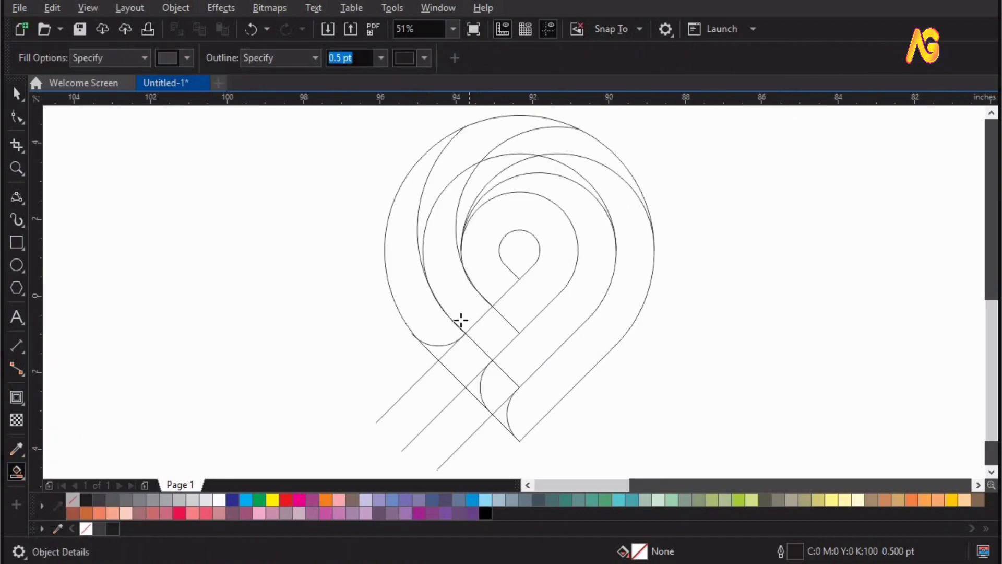
{"action": "left_click", "coordinate": [431, 328]}
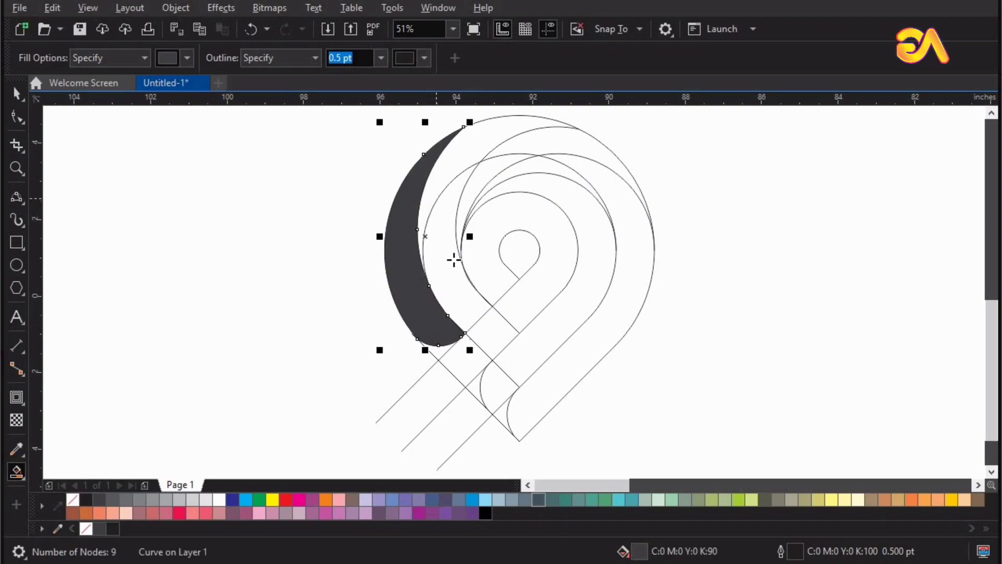
{"action": "left_click", "coordinate": [466, 172]}
{"action": "left_click", "coordinate": [470, 157]}
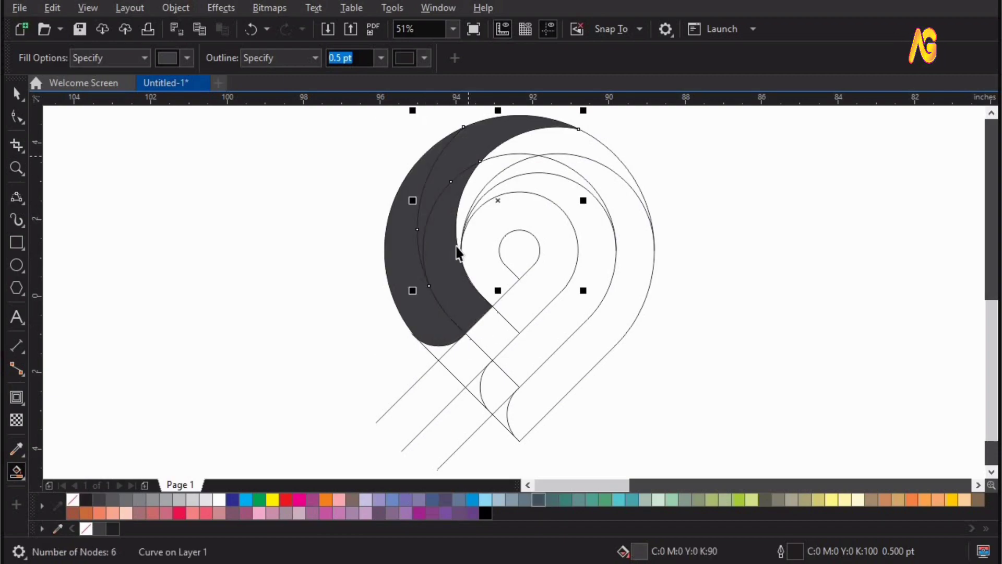
- Select the two filled pieces of the second band and weld them into one shape
{"action": "key", "text": "space"}
{"action": "left_click", "coordinate": [458, 265], "text": "shift"}
{"action": "left_click_drag", "start_coordinate": [460, 266], "coordinate": [335, 272]}
{"action": "key", "text": "ctrl+z"}
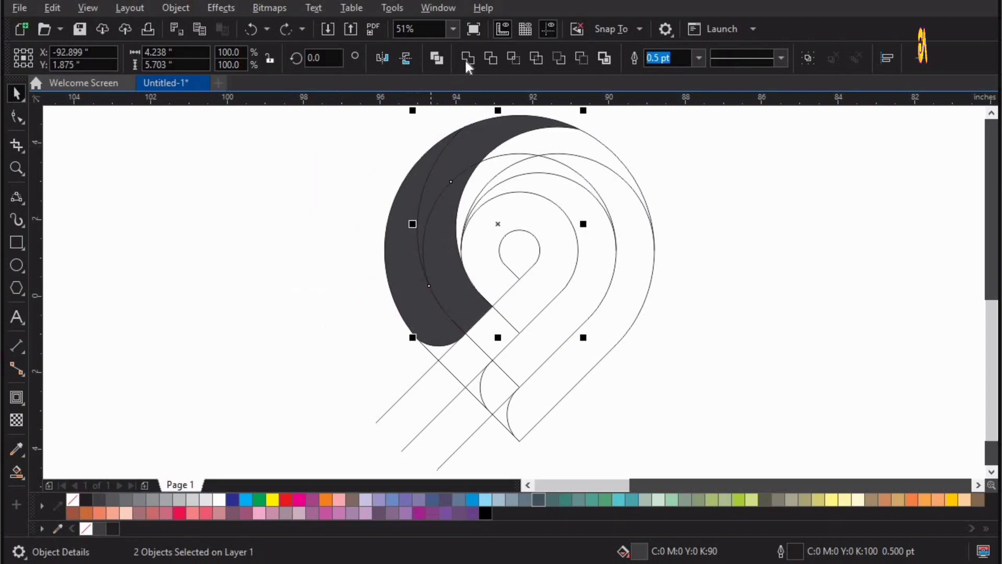
{"action": "left_click", "coordinate": [466, 59]}
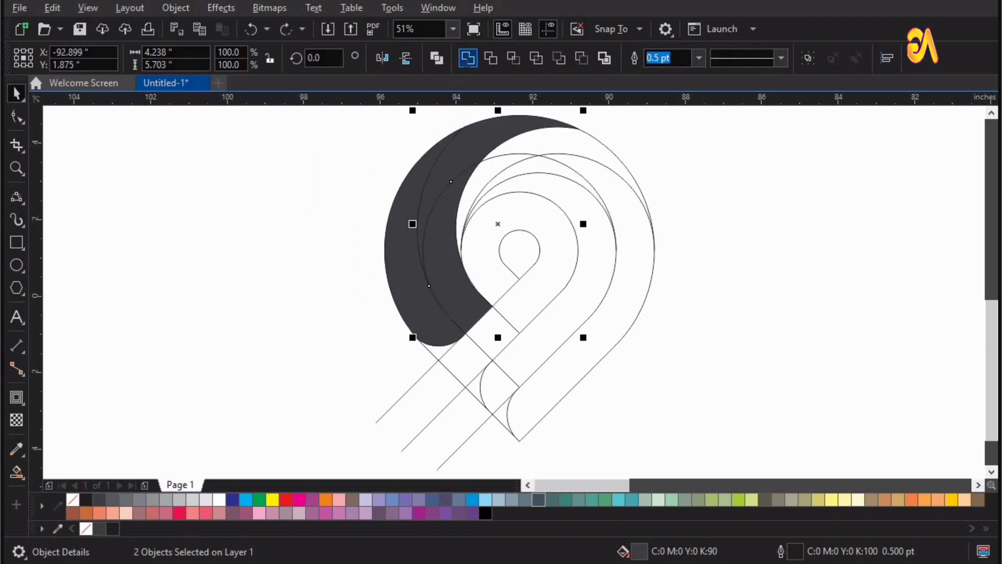
- Smart-fill the two regions of the upper-right crescent with 90% black and weld its pieces into one shape
{"action": "left_click", "coordinate": [15, 473]}
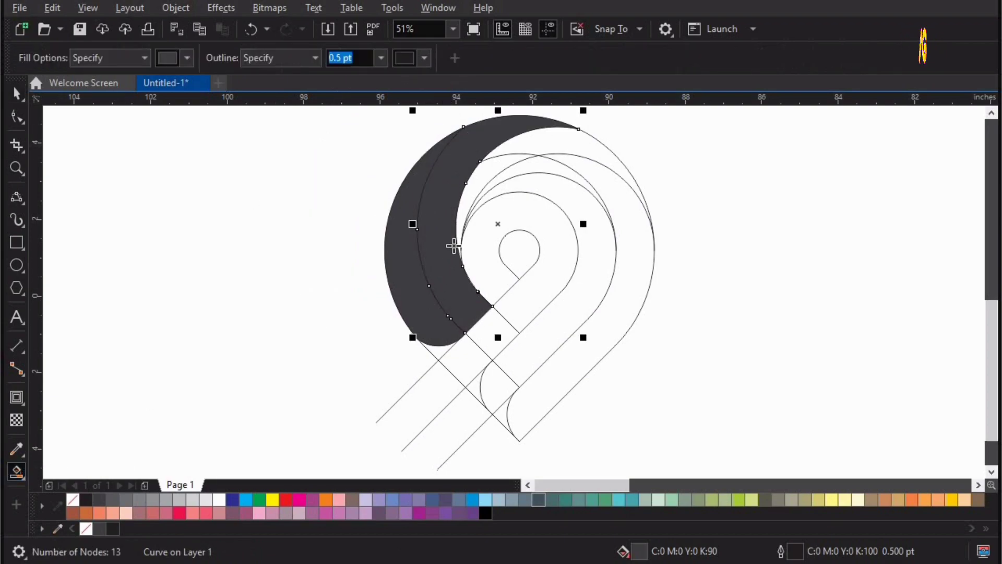
{"action": "left_click", "coordinate": [522, 145]}
{"action": "left_click", "coordinate": [530, 150]}
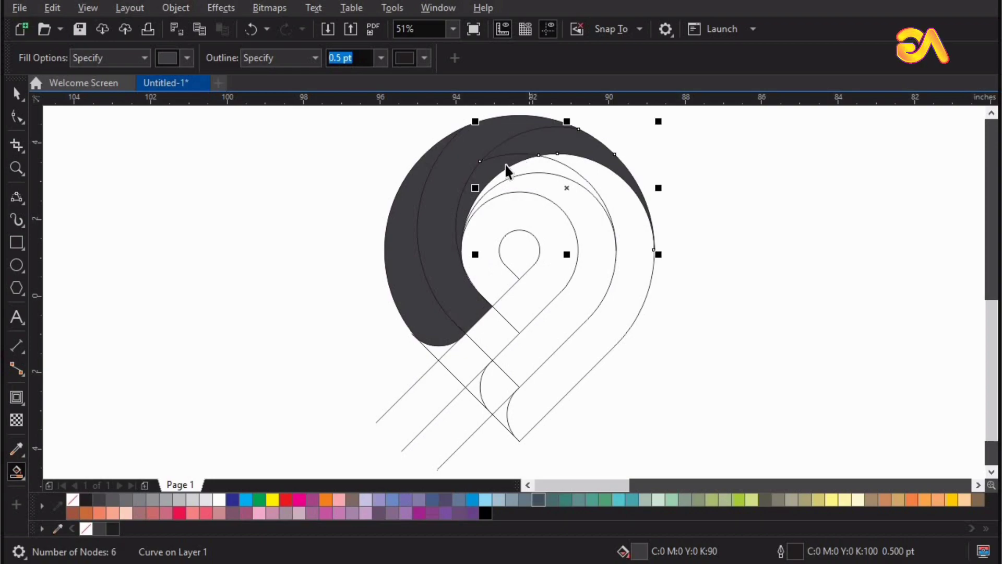
{"action": "key", "text": "space"}
{"action": "left_click", "coordinate": [504, 164], "text": "shift"}
{"action": "left_click", "coordinate": [466, 58]}
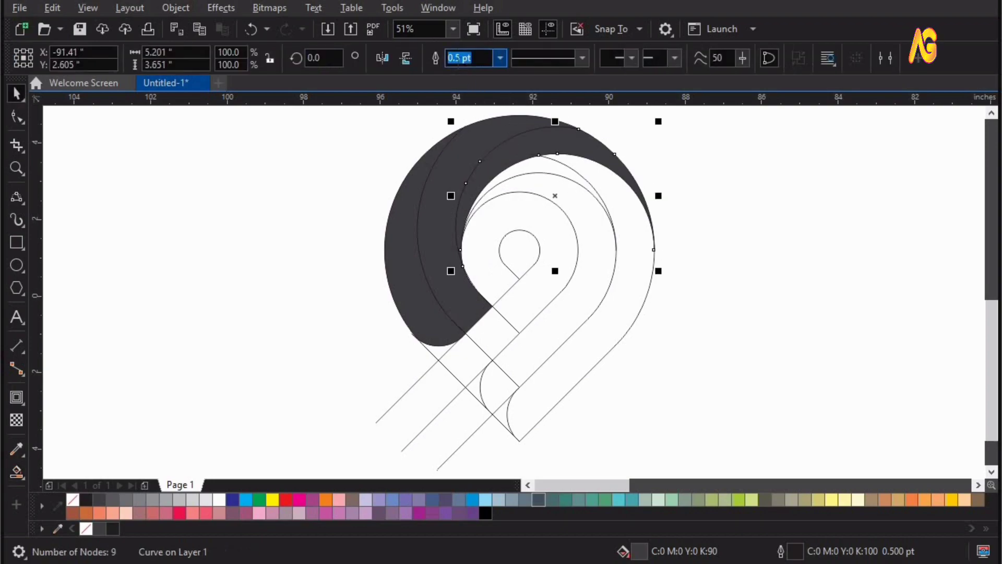
- Smart-fill the two small regions near the bottom tip and the inner right band above them with 90% black
{"action": "left_click", "coordinate": [17, 472]}
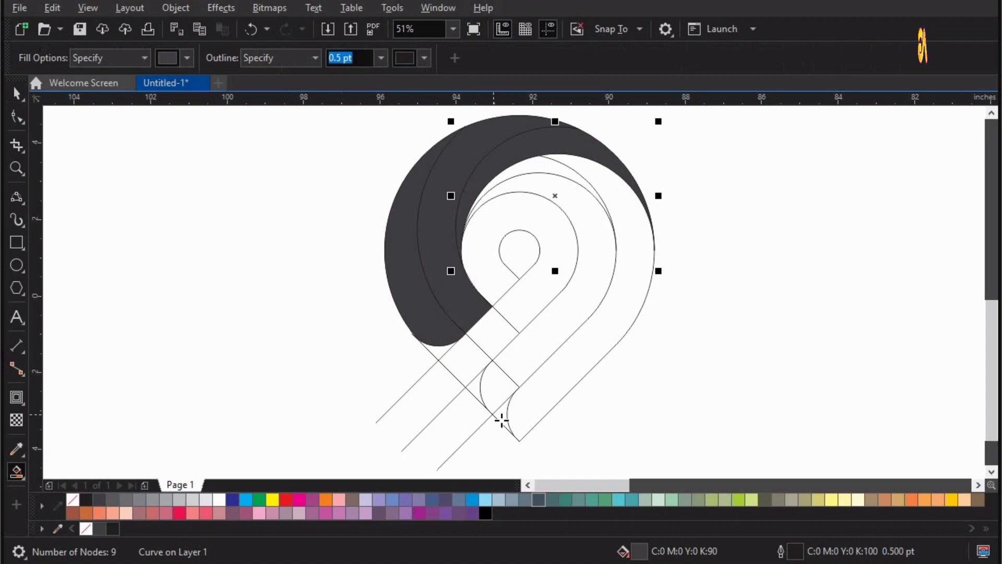
{"action": "left_click", "coordinate": [502, 420]}
{"action": "left_click", "coordinate": [498, 389]}
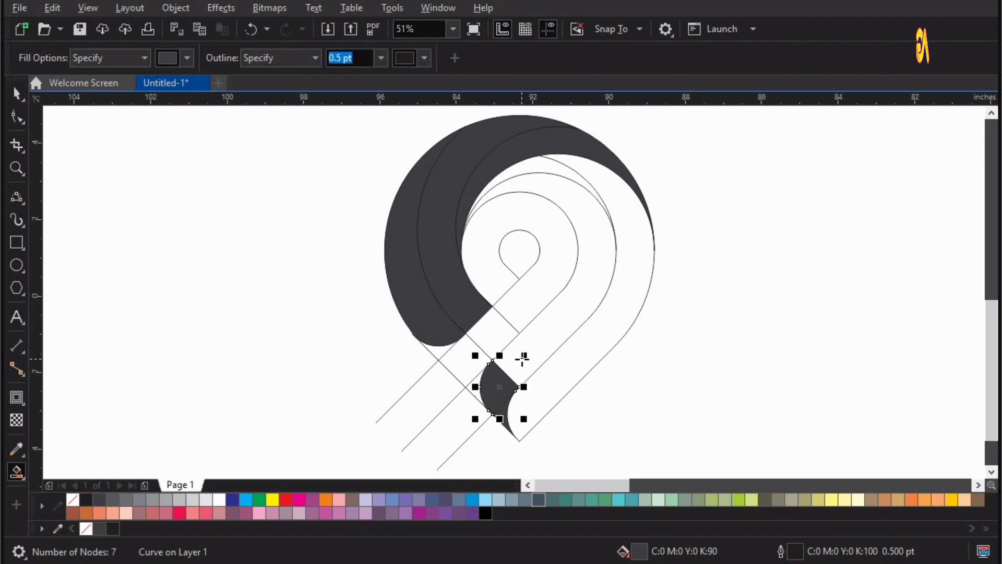
{"action": "left_click", "coordinate": [520, 361]}
- Select the three filled pieces of the inner right band and weld them into one shape
{"action": "key", "text": "space"}
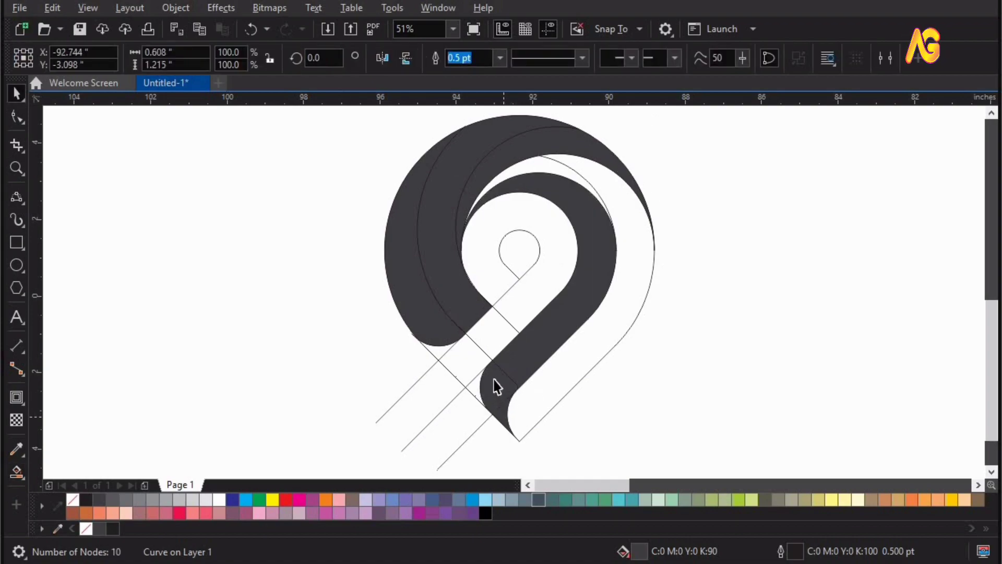
{"action": "left_click", "coordinate": [493, 376]}
{"action": "left_click", "coordinate": [494, 376], "text": "shift"}
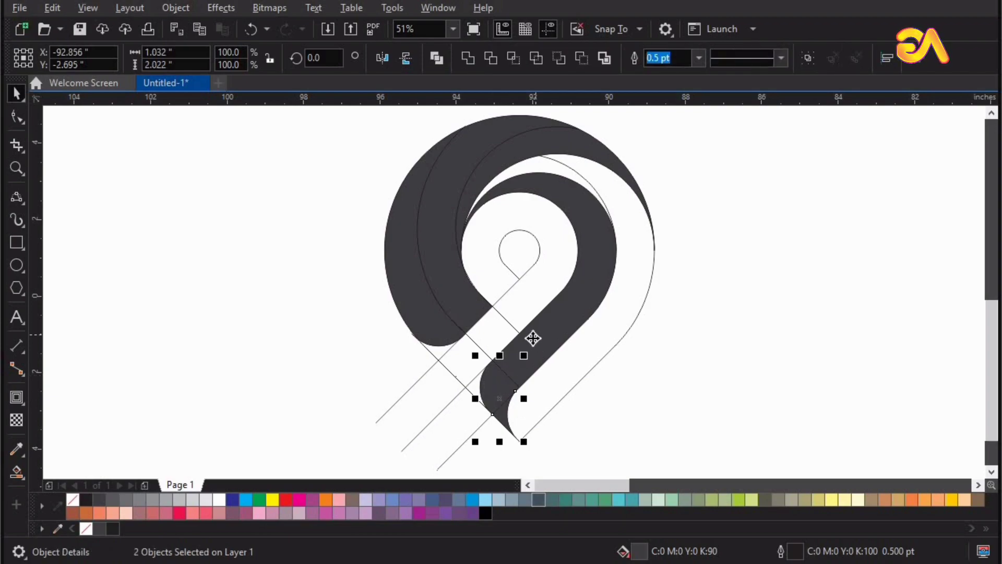
{"action": "left_click", "coordinate": [532, 338], "text": "shift"}
{"action": "left_click_drag", "start_coordinate": [533, 337], "coordinate": [700, 313]}
{"action": "key", "text": "ctrl+z"}
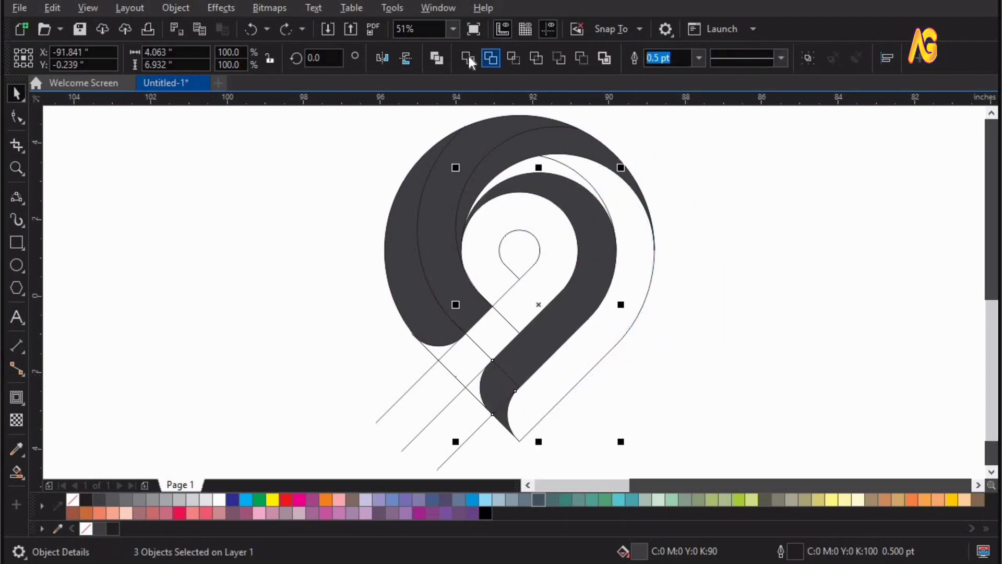
{"action": "left_click", "coordinate": [468, 59]}
- Smart-fill the outer right band and the remaining sliver inside the top arcs with 90% black and weld the two pieces
{"action": "key", "text": "space"}
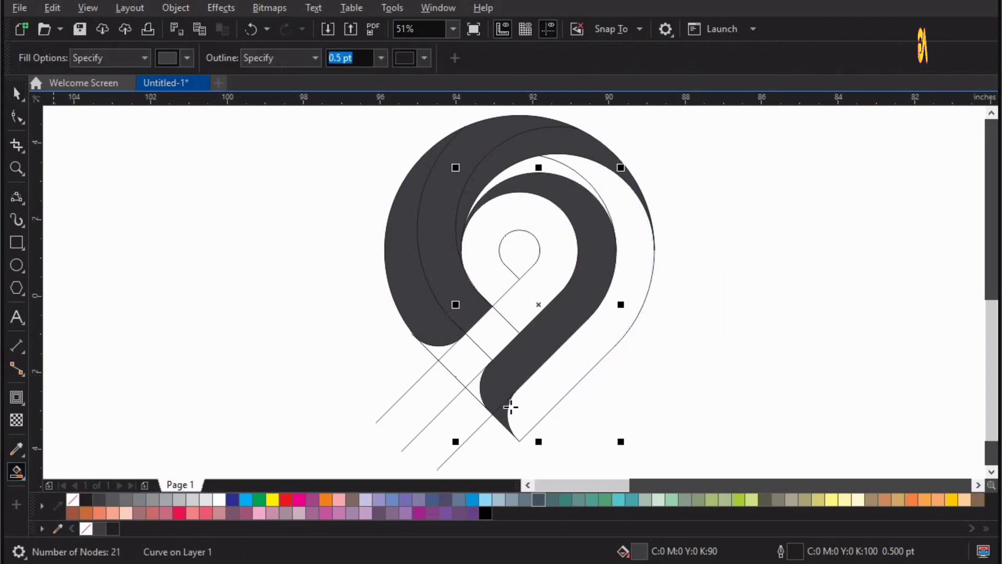
{"action": "left_click", "coordinate": [530, 401]}
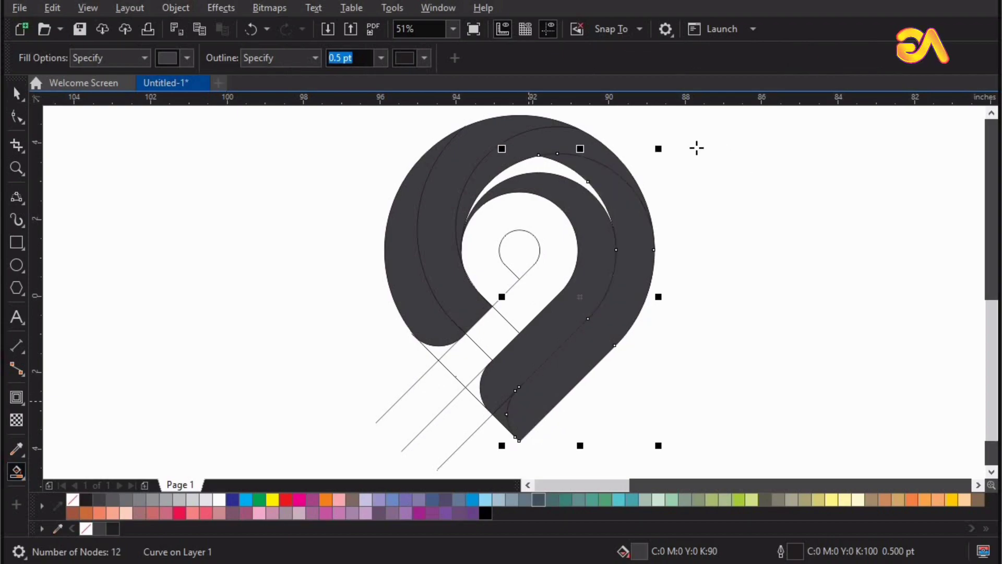
{"action": "left_click", "coordinate": [549, 166]}
{"action": "key", "text": "space"}
{"action": "left_click", "coordinate": [631, 249], "text": "shift"}
{"action": "left_click_drag", "start_coordinate": [630, 249], "coordinate": [817, 253]}
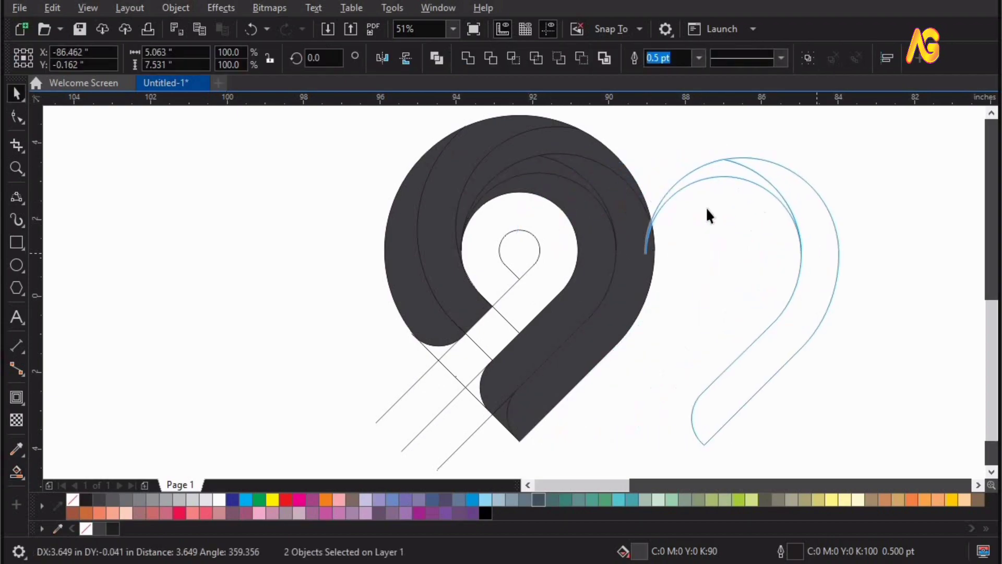
{"action": "key", "text": "ctrl+z"}
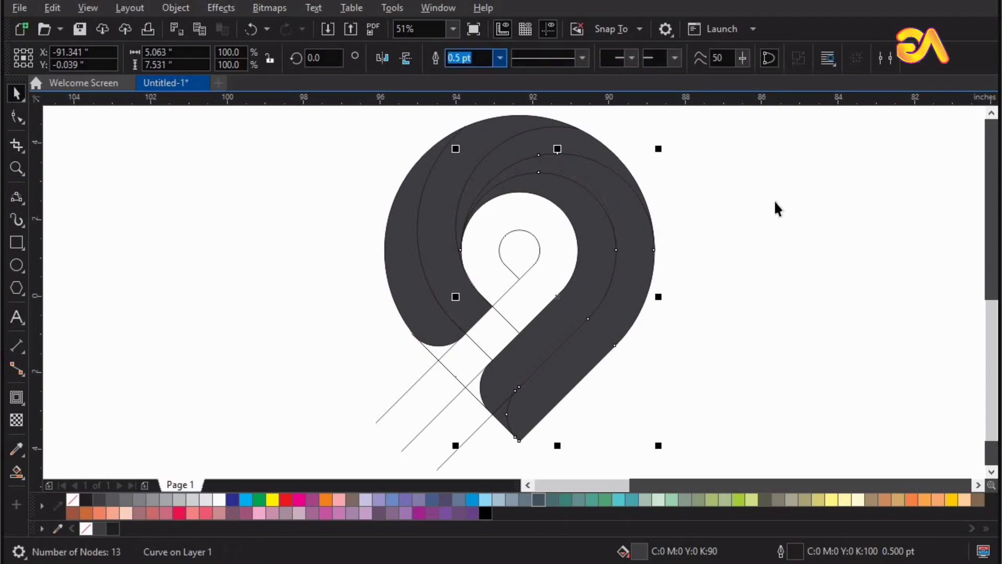
- Smart-fill the small teardrop in the centre of the pin with 90% black
{"action": "left_click", "coordinate": [775, 200]}
{"action": "left_click", "coordinate": [17, 472]}
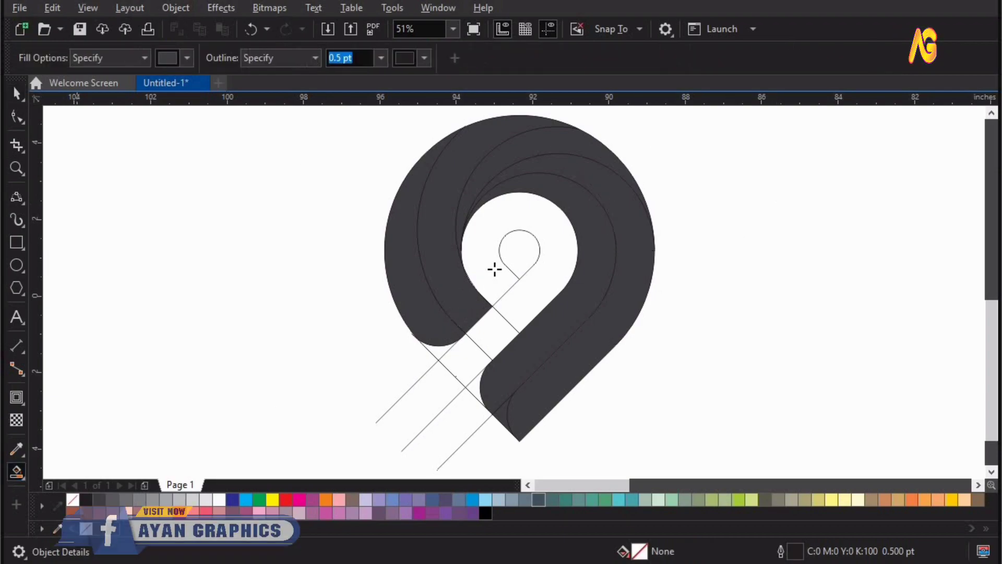
{"action": "left_click", "coordinate": [516, 251]}
{"action": "key", "text": "space"}
{"action": "left_click", "coordinate": [762, 353]}
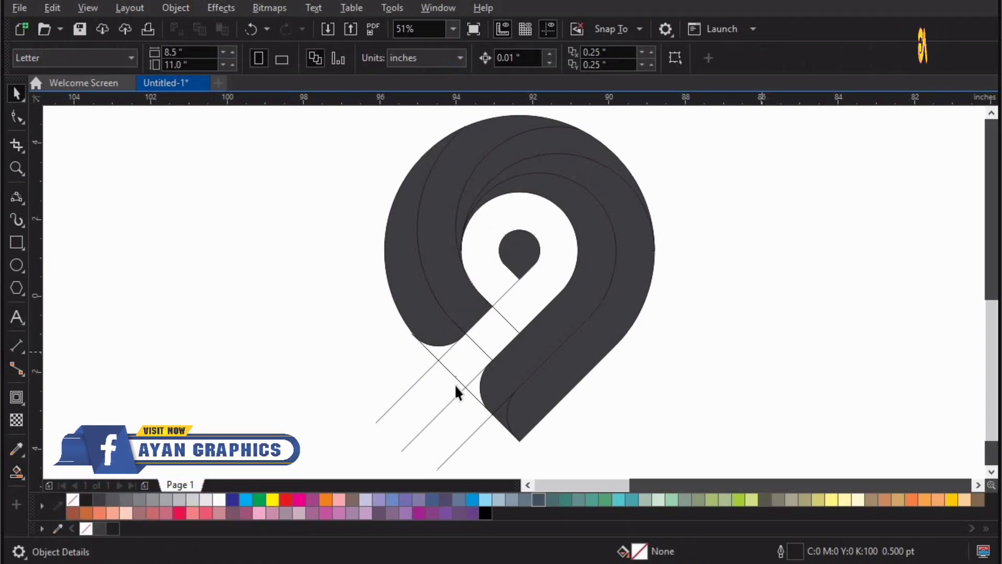
- Delete the leftover diagonal construction lines around the lower gap and fit the logo in view
{"action": "left_click_drag", "start_coordinate": [414, 372], "coordinate": [144, 354]}
{"action": "key", "text": "Delete"}
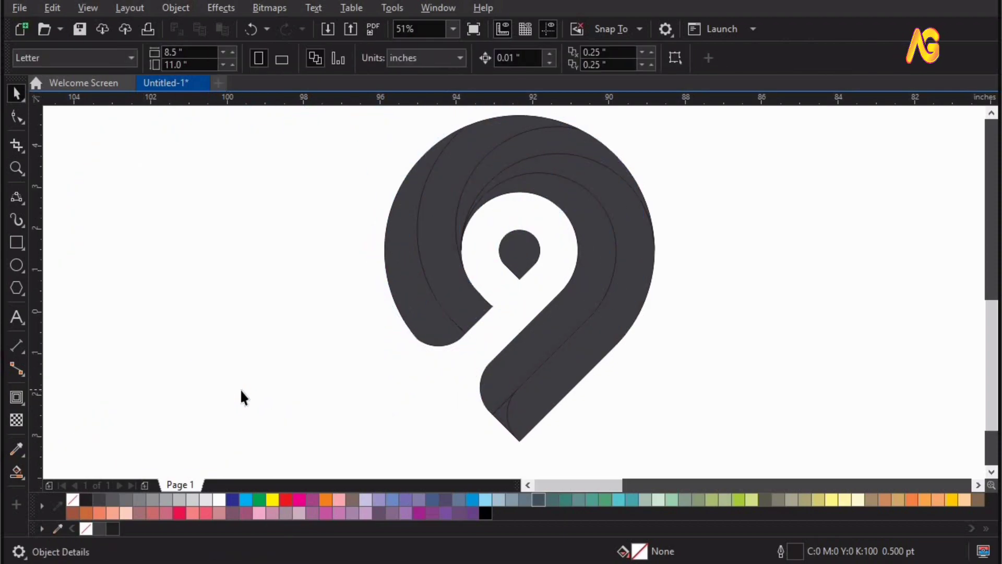
{"action": "key", "text": "F4"}
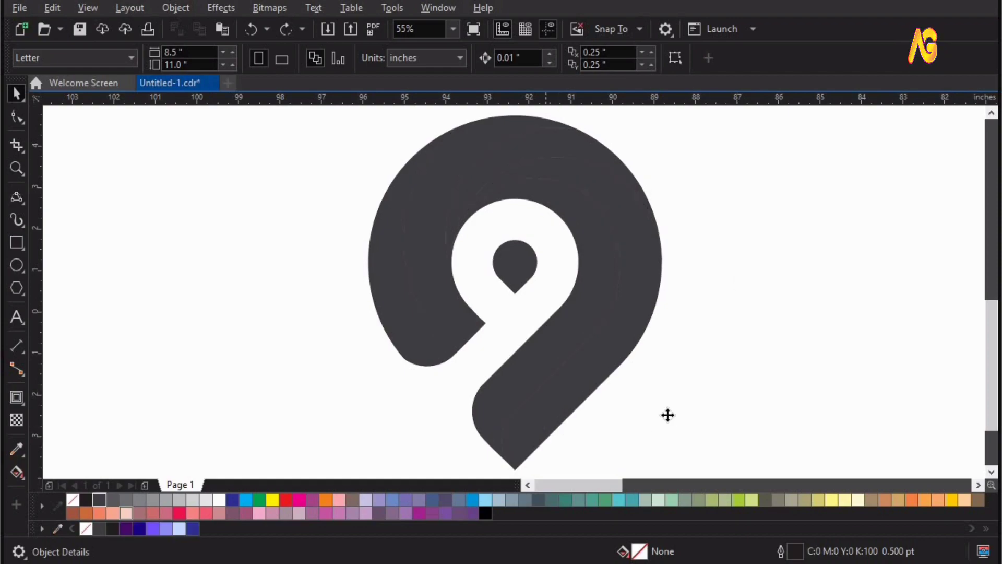
- Give the outer right band a linear fountain fill from dark blue (R25 G4 B130) at the bottom tip to violet near the top
{"action": "left_click_drag", "start_coordinate": [668, 415], "coordinate": [674, 416]}
{"action": "key", "text": "ctrl+z"}
{"action": "left_click", "coordinate": [17, 473]}
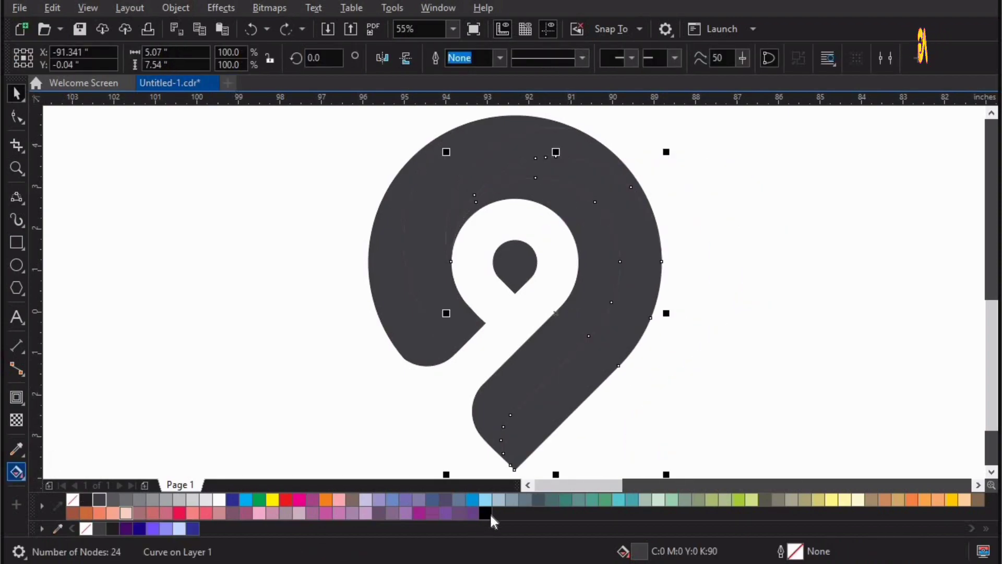
{"action": "left_click_drag", "start_coordinate": [517, 470], "coordinate": [529, 187]}
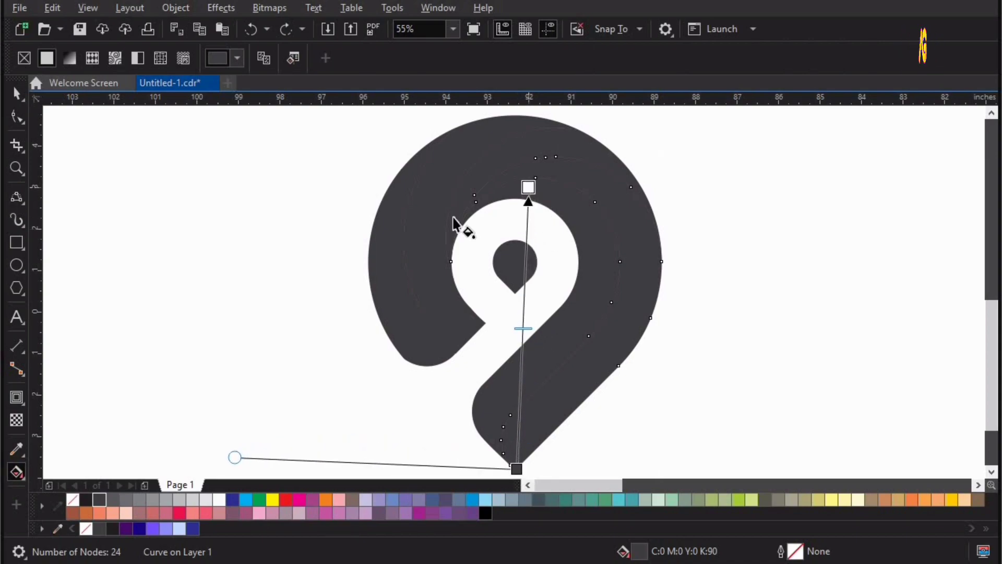
{"action": "left_click", "coordinate": [517, 468]}
{"action": "left_click", "coordinate": [138, 529]}
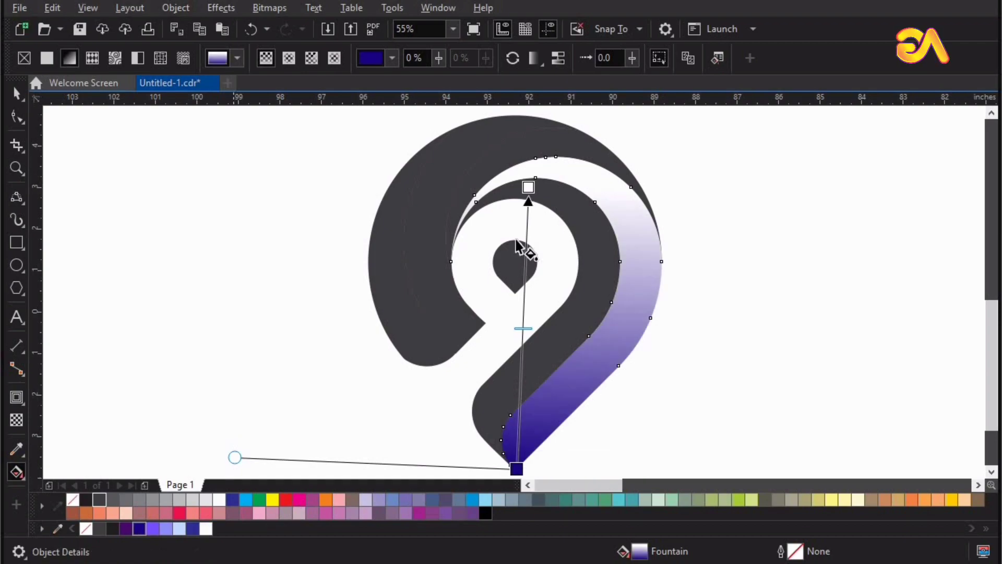
{"action": "left_click", "coordinate": [528, 187]}
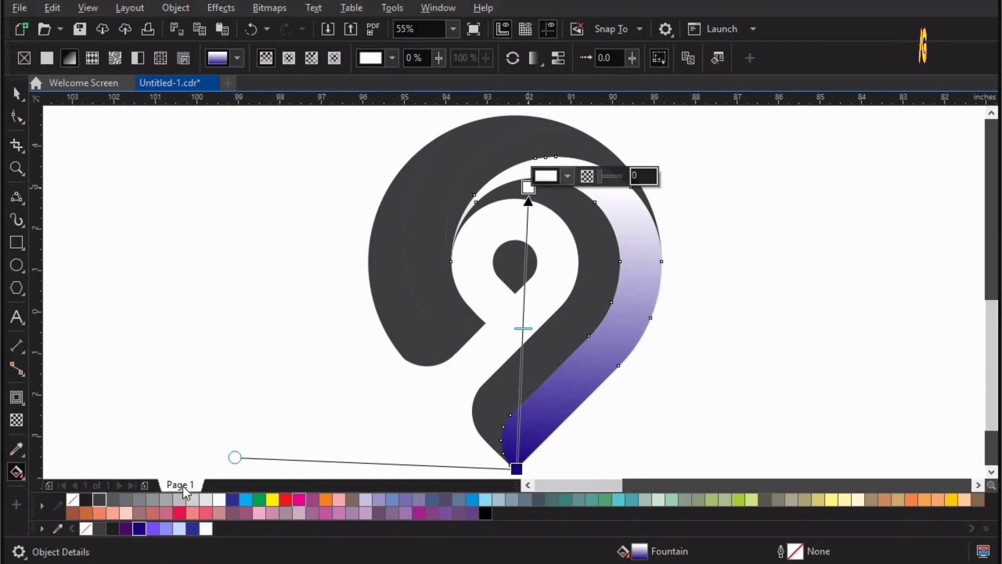
{"action": "left_click", "coordinate": [152, 528]}
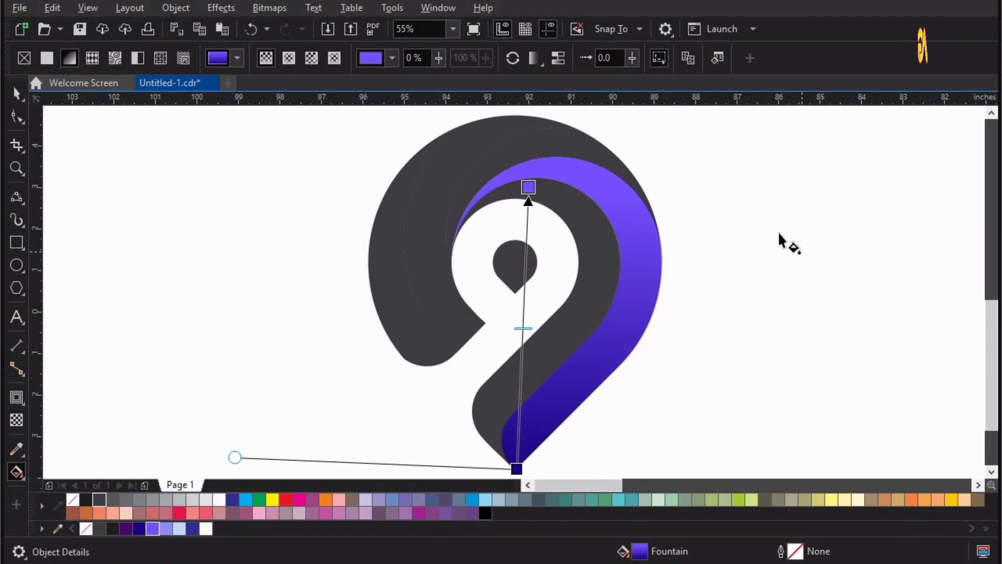
- Give the inner right band a linear fountain fill from violet at its lower end to dark blue at the top arc
{"action": "left_click", "coordinate": [527, 384]}
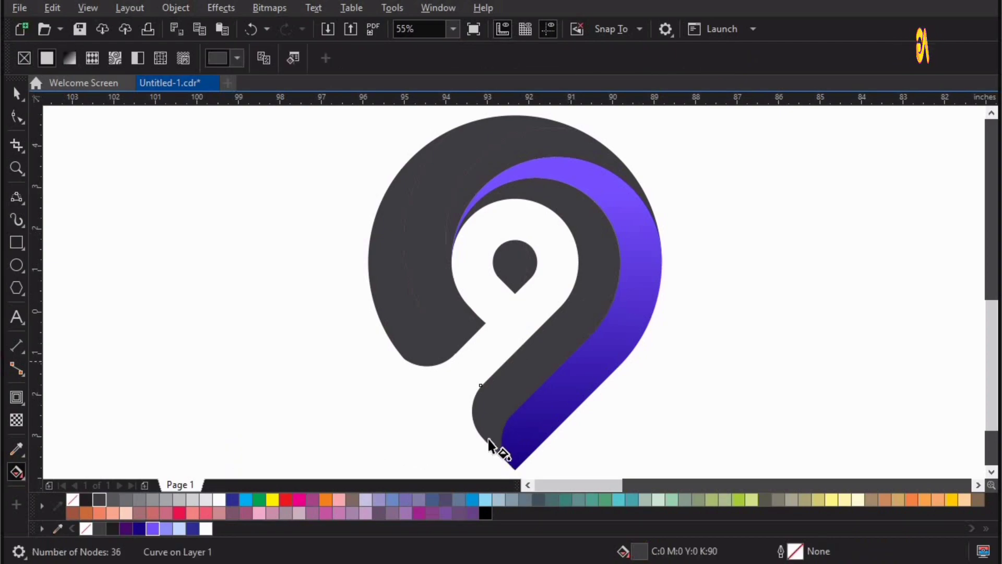
{"action": "left_click_drag", "start_coordinate": [496, 443], "coordinate": [550, 189]}
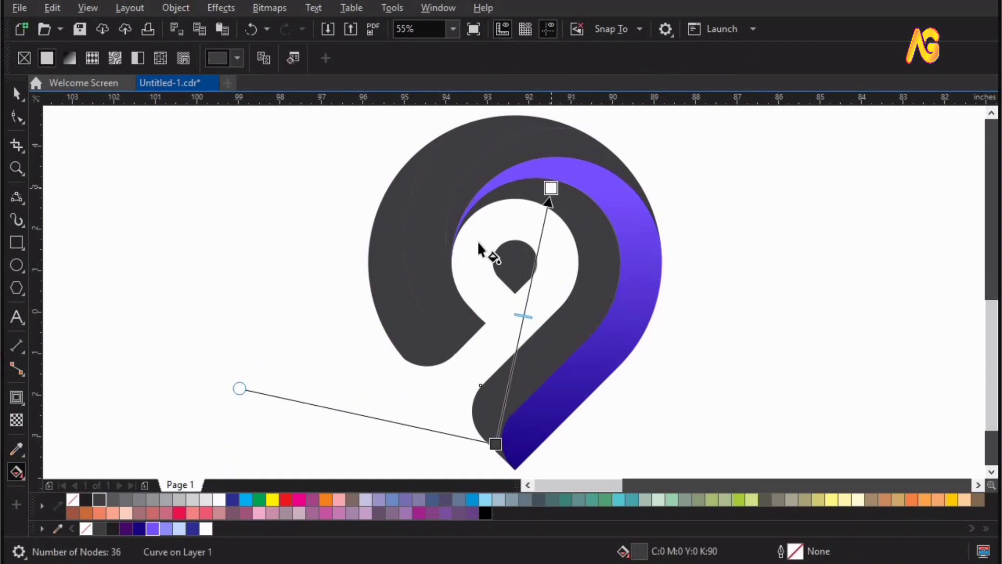
{"action": "left_click", "coordinate": [144, 529]}
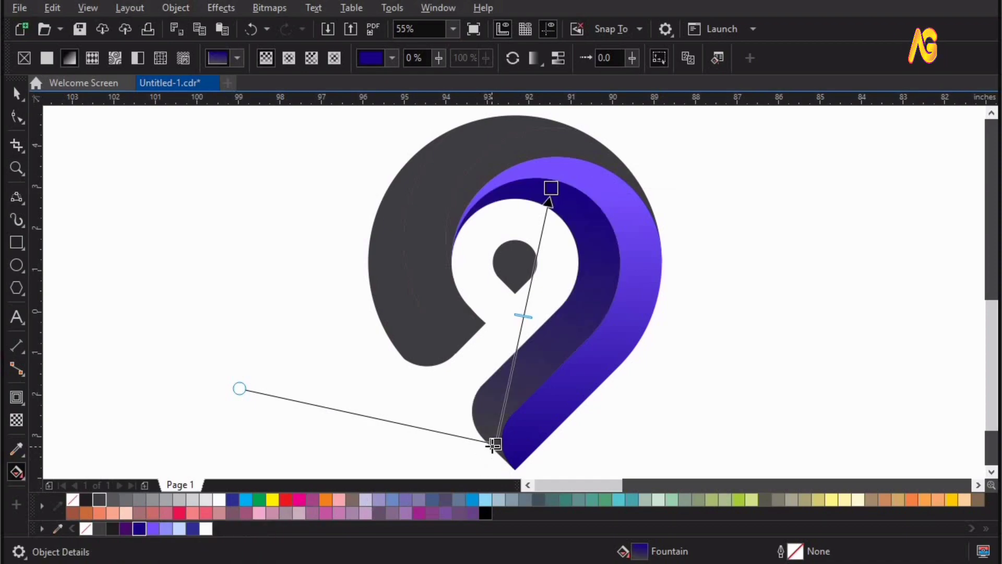
{"action": "left_click", "coordinate": [495, 444]}
{"action": "left_click", "coordinate": [153, 529]}
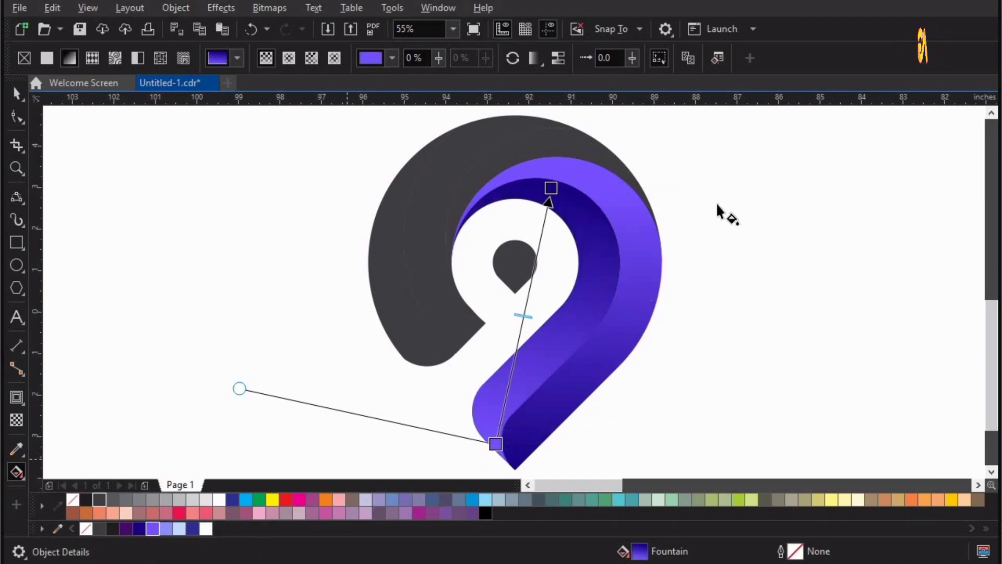
{"action": "key", "text": "Escape"}
- Give the upper-right crescent a linear fountain fill from dark blue (R25 G4 B130) at its right end to violet at its left end
{"action": "left_click_drag", "start_coordinate": [611, 159], "coordinate": [438, 223]}
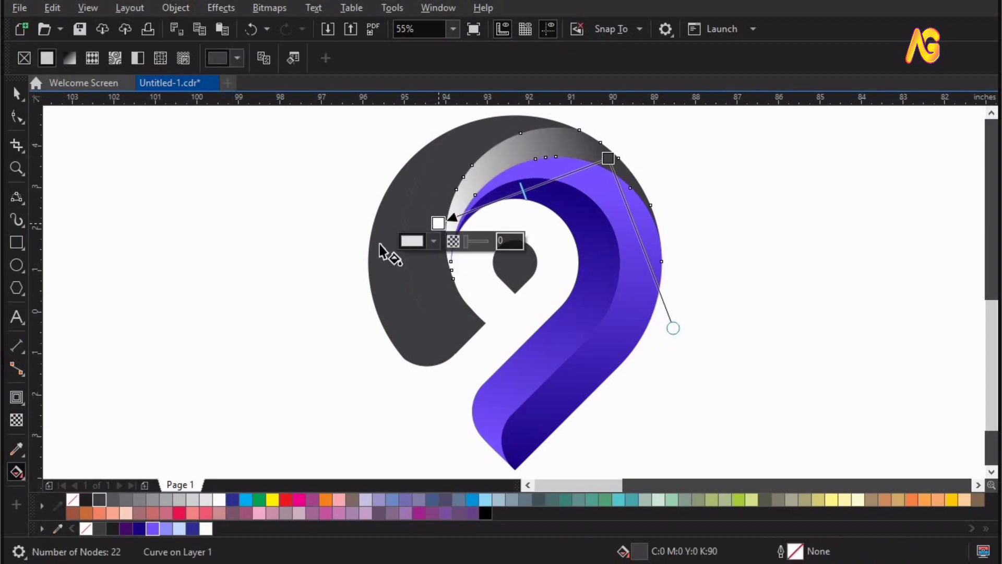
{"action": "left_click", "coordinate": [140, 529]}
{"action": "left_click", "coordinate": [150, 528]}
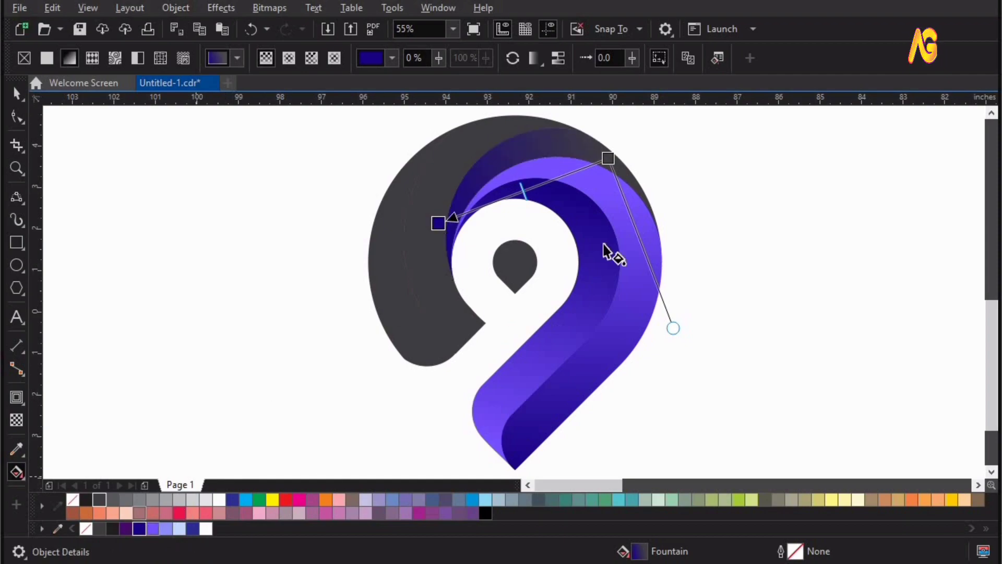
{"action": "left_click", "coordinate": [608, 158]}
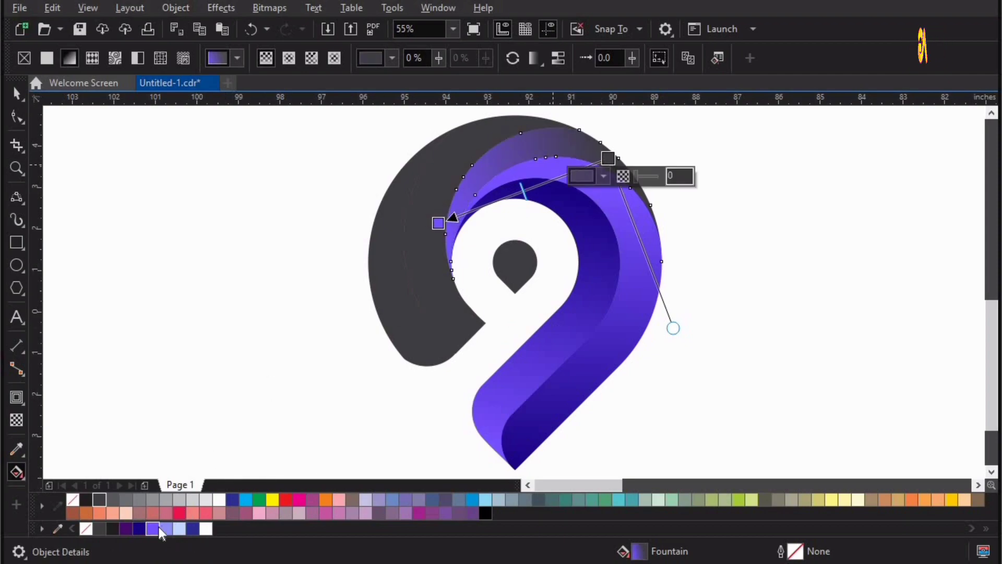
{"action": "left_click", "coordinate": [139, 529]}
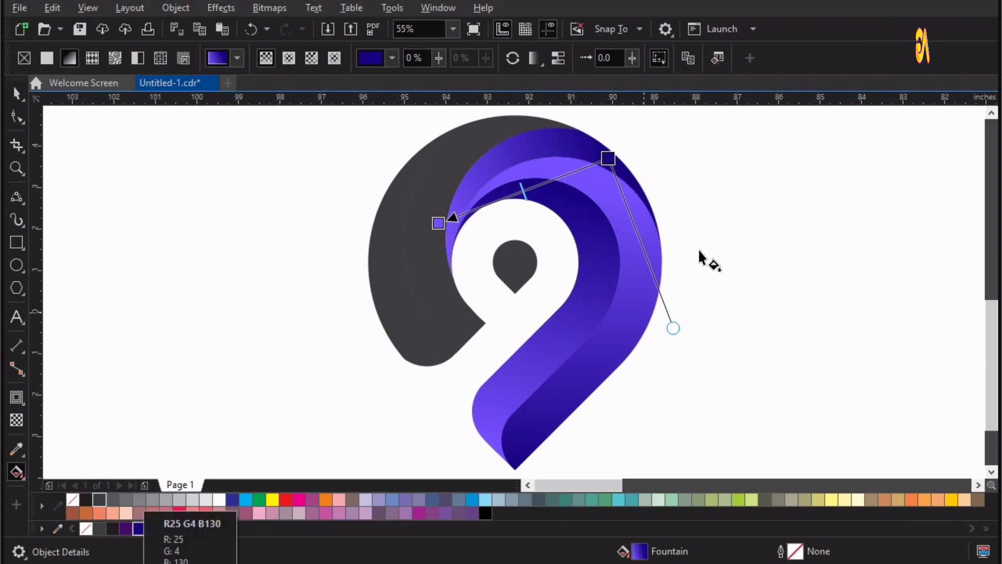
{"action": "key", "text": "Escape"}
- Give the outer left band a linear fountain fill from violet at its lower end to dark blue at the top
{"action": "left_click", "coordinate": [424, 157]}
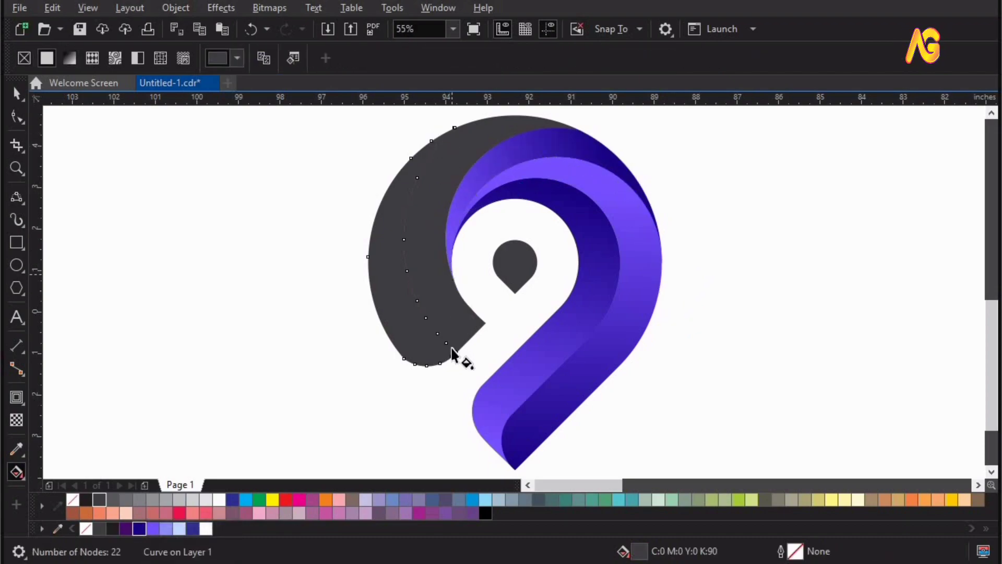
{"action": "left_click_drag", "start_coordinate": [451, 349], "coordinate": [464, 185]}
{"action": "left_click_drag", "start_coordinate": [472, 130], "coordinate": [472, 123]}
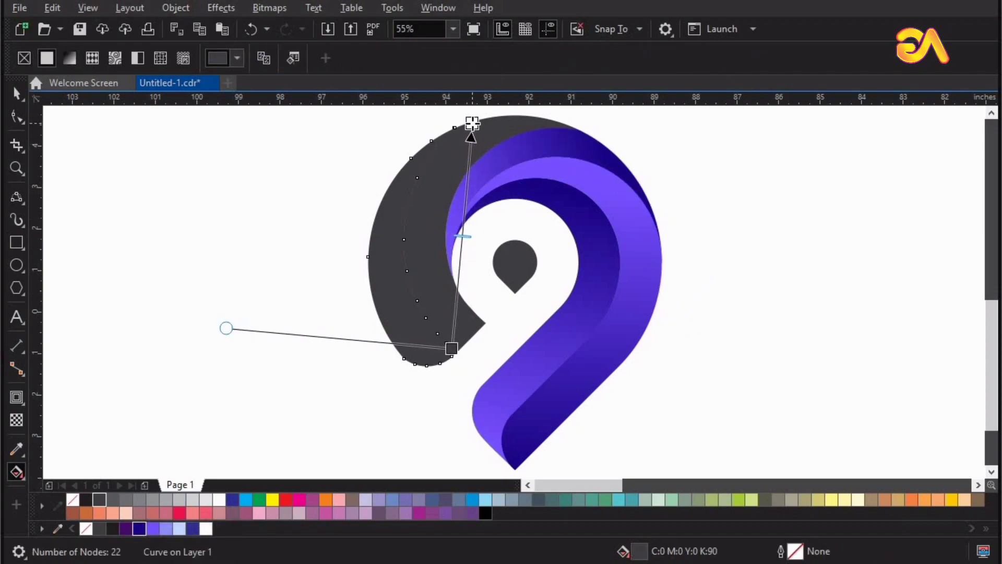
{"action": "left_click", "coordinate": [139, 528]}
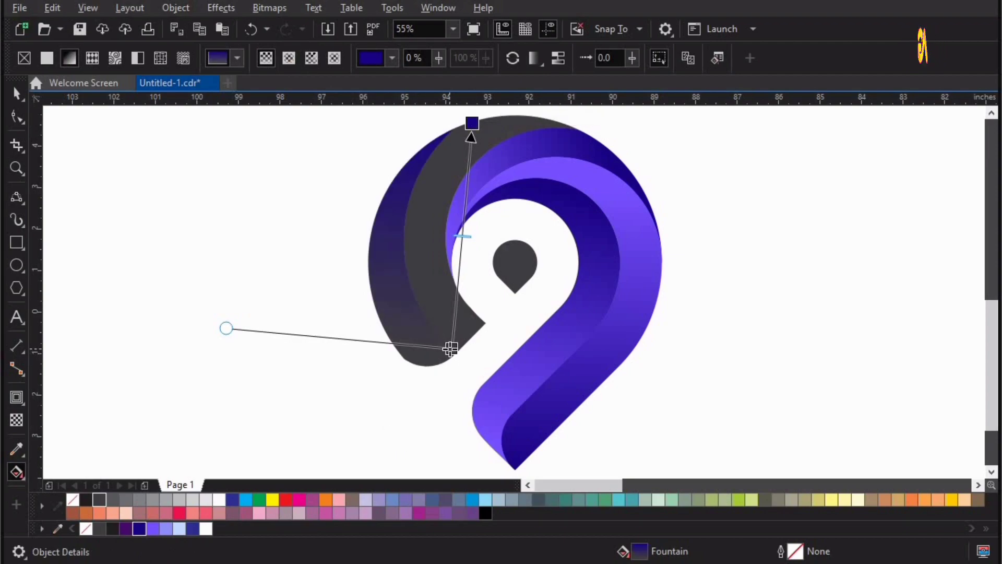
{"action": "left_click", "coordinate": [451, 349]}
{"action": "left_click", "coordinate": [152, 528]}
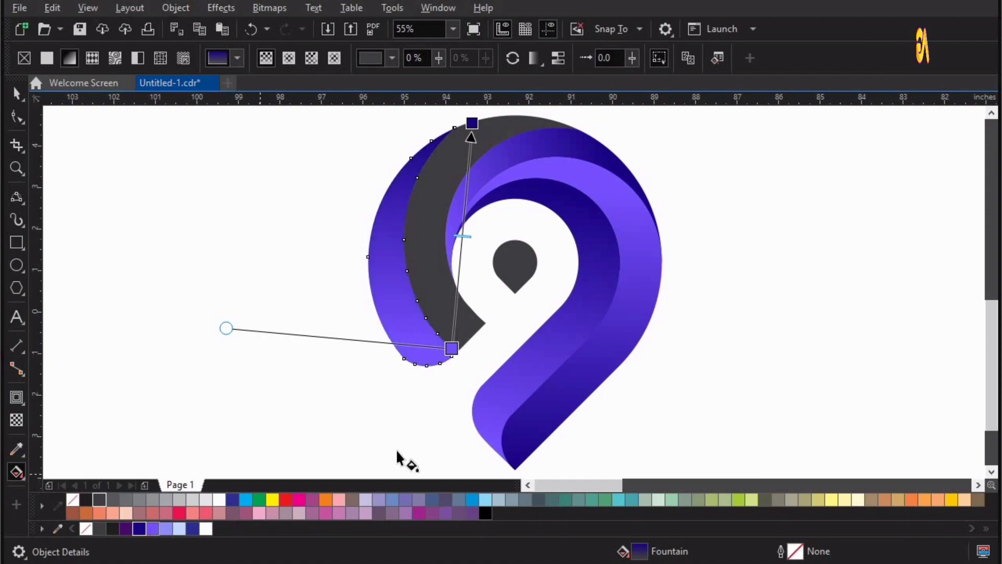
- Give the inner left band a linear fountain fill from dark blue at its lower end to violet at the top
{"action": "left_click", "coordinate": [469, 340]}
{"action": "left_click_drag", "start_coordinate": [468, 339], "coordinate": [484, 127]}
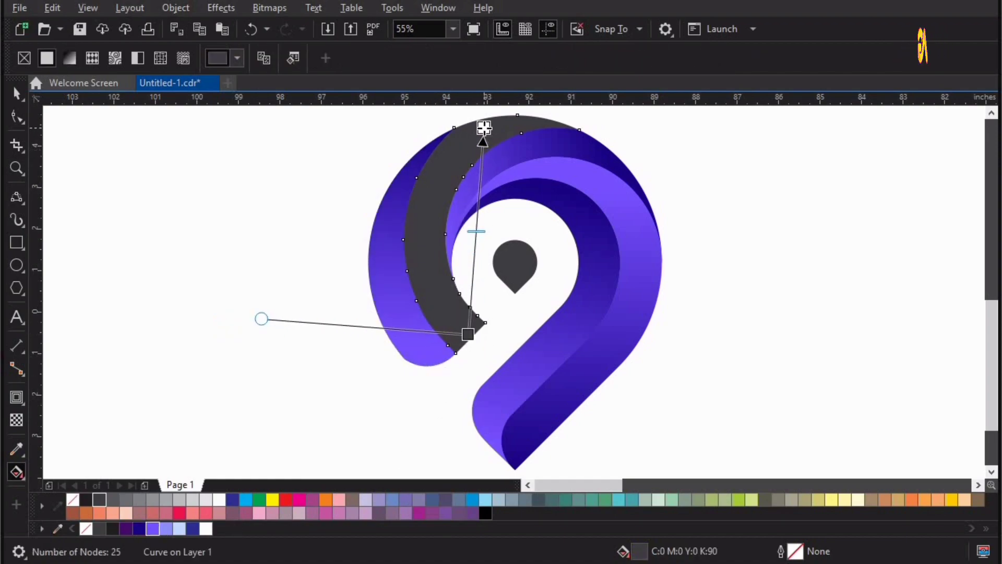
{"action": "left_click", "coordinate": [155, 530]}
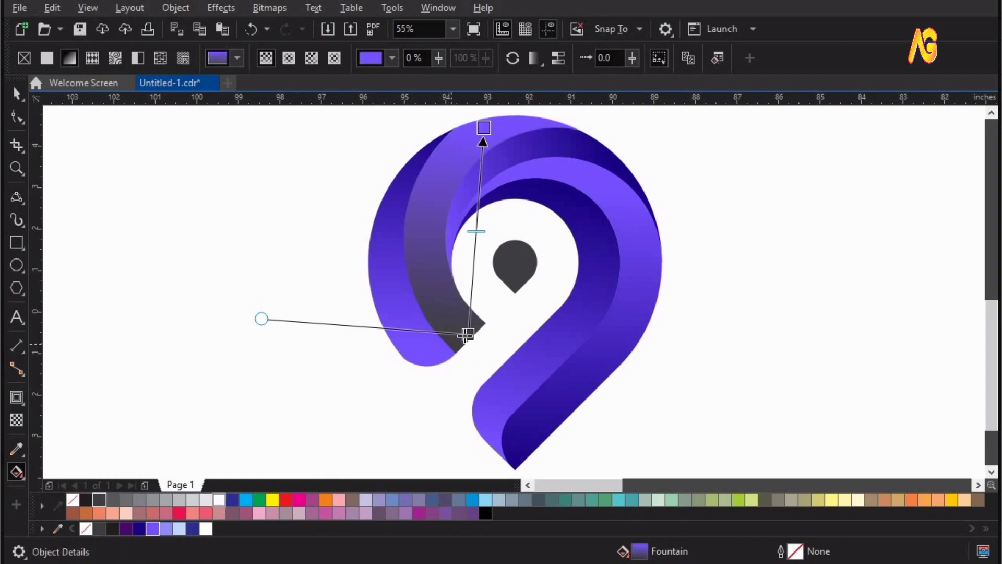
{"action": "left_click", "coordinate": [466, 335]}
{"action": "left_click", "coordinate": [139, 529]}
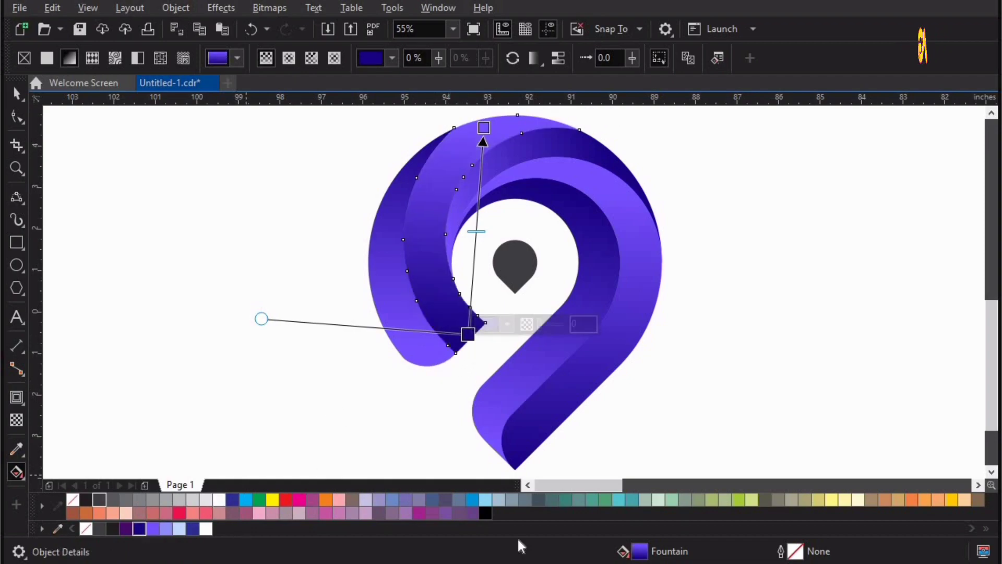
{"action": "key", "text": "Escape"}
- Recolour the central teardrop with the same solid violet used in the bands
{"action": "key", "text": "z"}
{"action": "left_click_drag", "start_coordinate": [347, 157], "coordinate": [738, 336]}
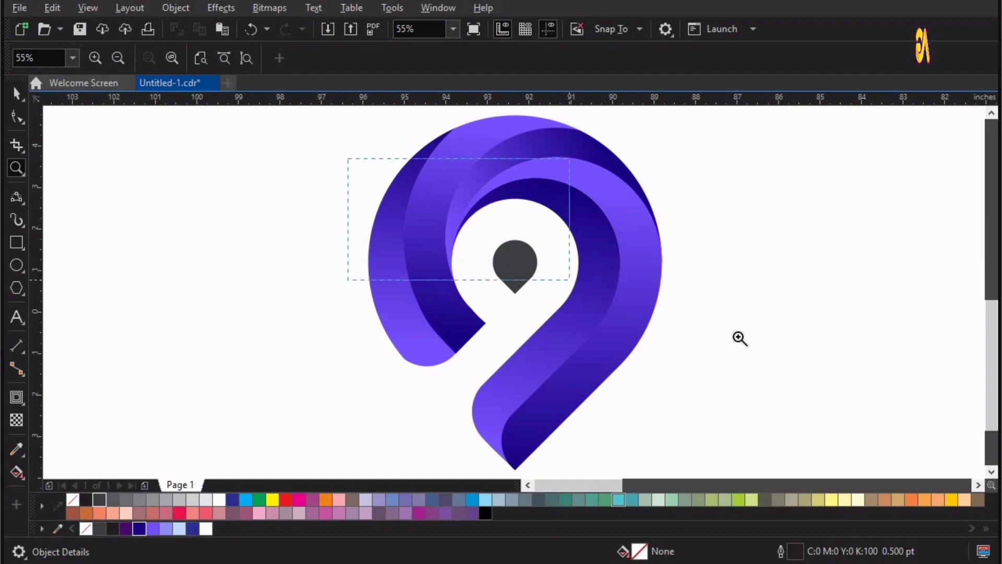
{"action": "key", "text": "space"}
{"action": "left_click", "coordinate": [455, 334]}
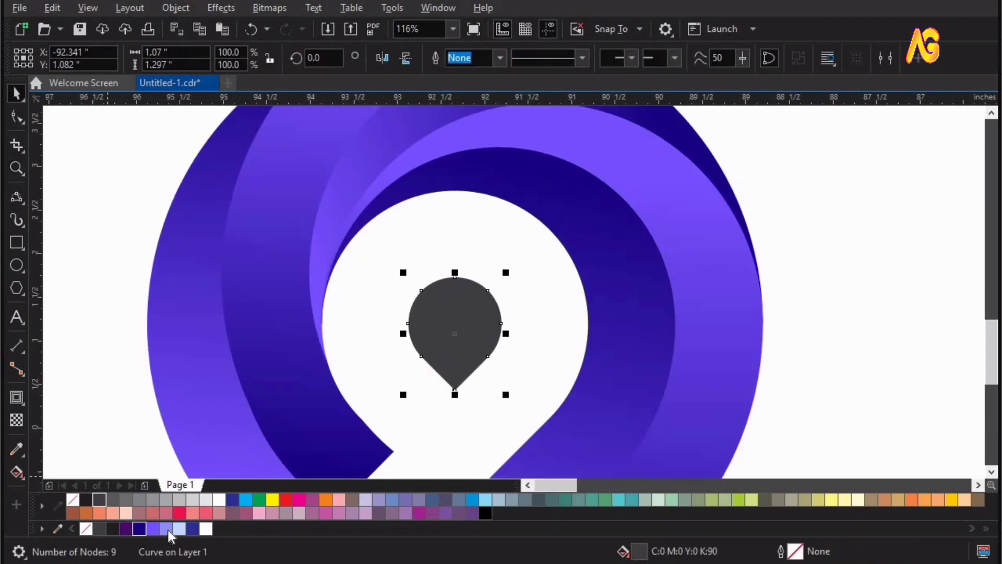
{"action": "left_click", "coordinate": [166, 529]}
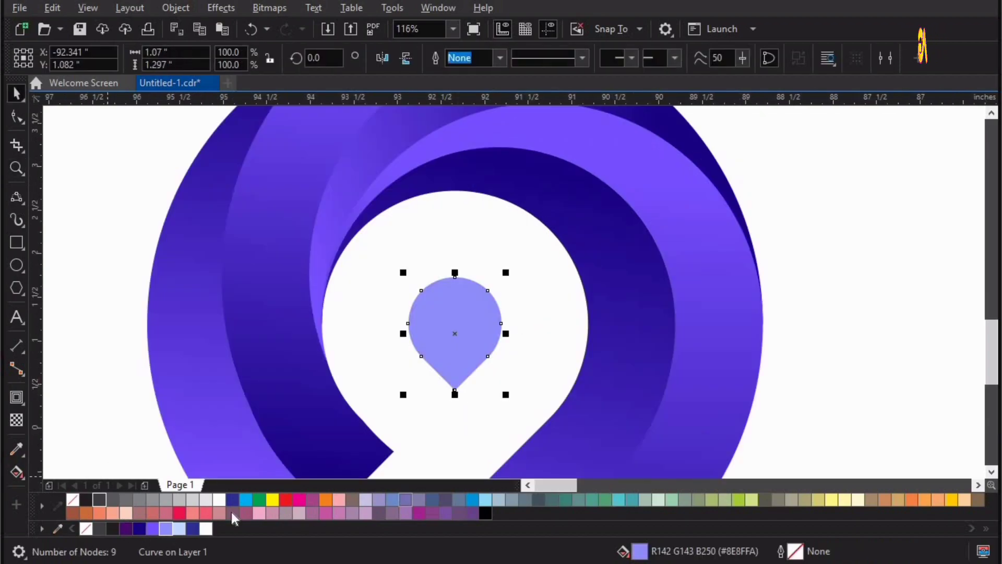
{"action": "left_click", "coordinate": [152, 529]}
{"action": "left_click", "coordinate": [834, 268]}
{"action": "key", "text": "F3"}
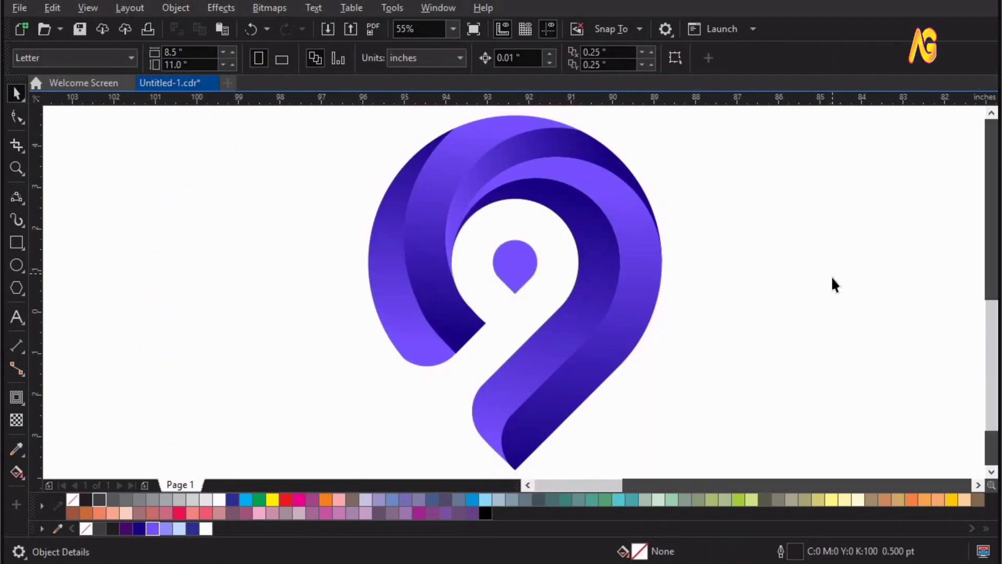
{"action": "key", "text": "ctrl+a"}
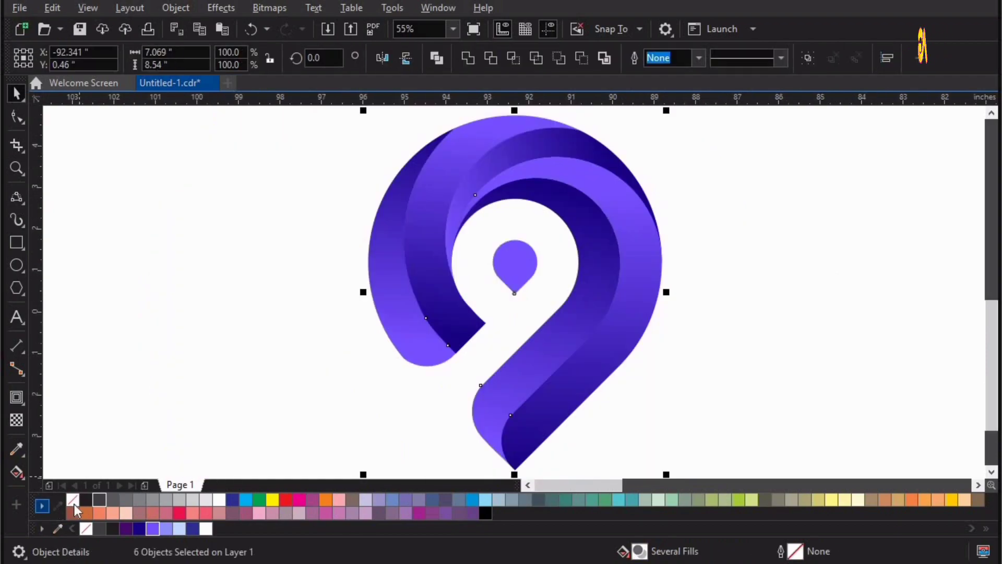
{"action": "left_click", "coordinate": [199, 249]}
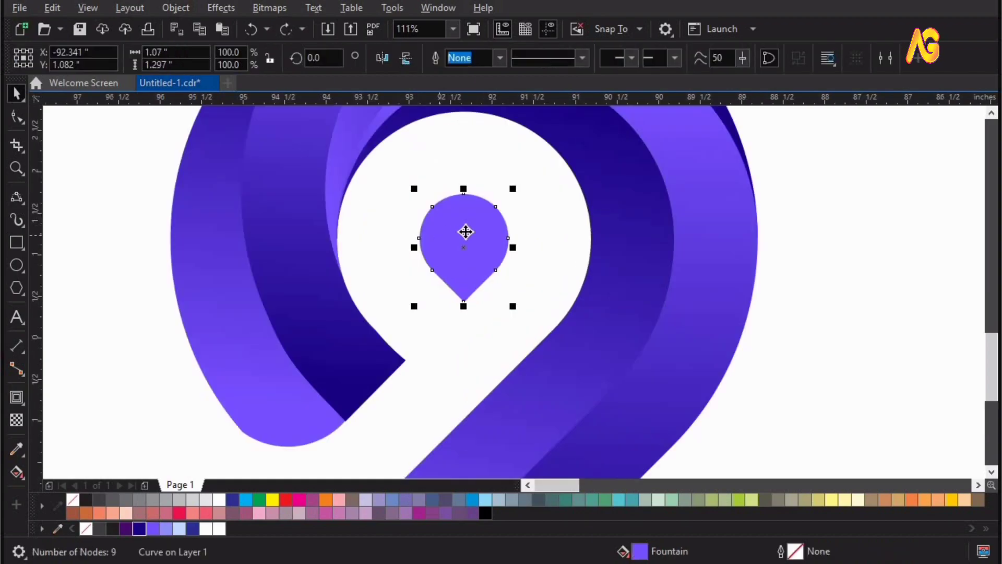
- Set the central teardrop's elliptical fountain fill to violet at the centre and dark blue at the edge, then show the whole logo
{"action": "left_click", "coordinate": [465, 232]}
{"action": "left_click", "coordinate": [18, 471]}
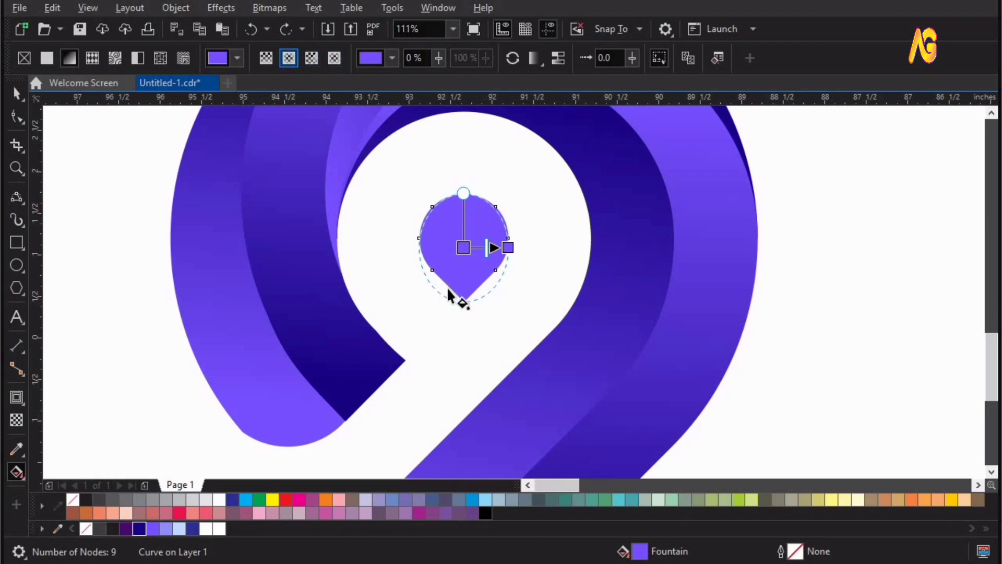
{"action": "left_click", "coordinate": [508, 247]}
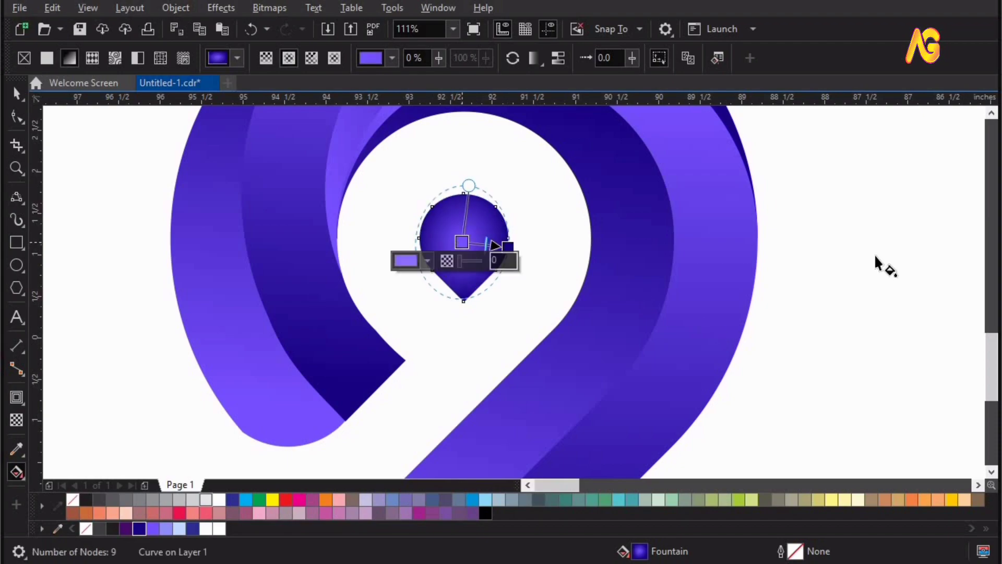
{"action": "left_click", "coordinate": [860, 268]}
{"action": "key", "text": "F4"}
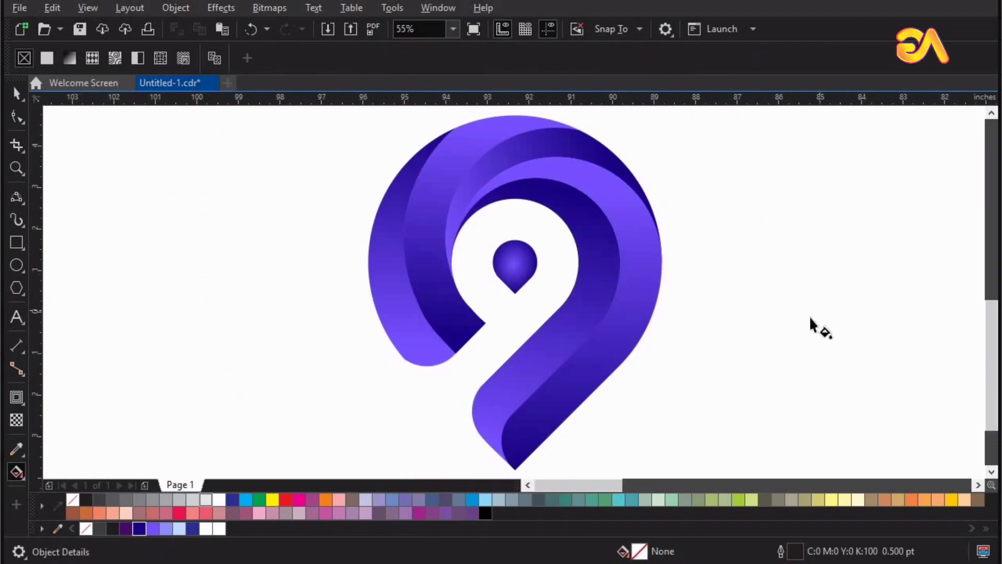
{"action": "key", "text": "space"}
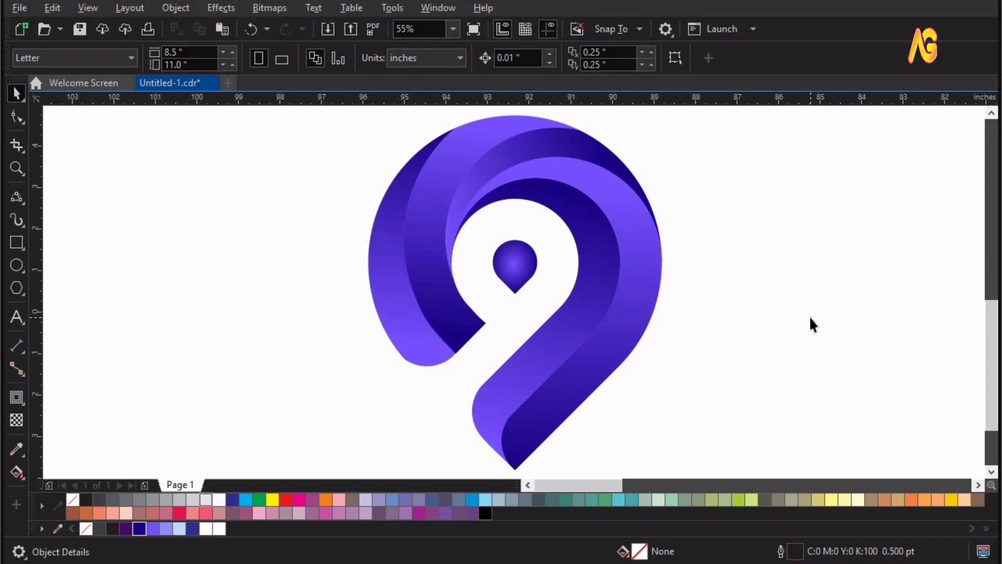
{"action": "key", "text": "z"}
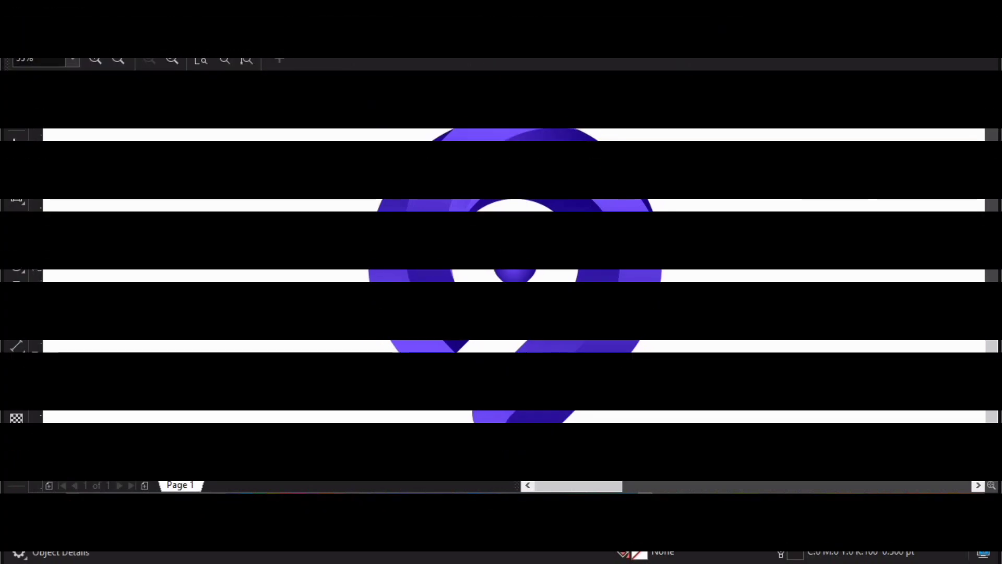